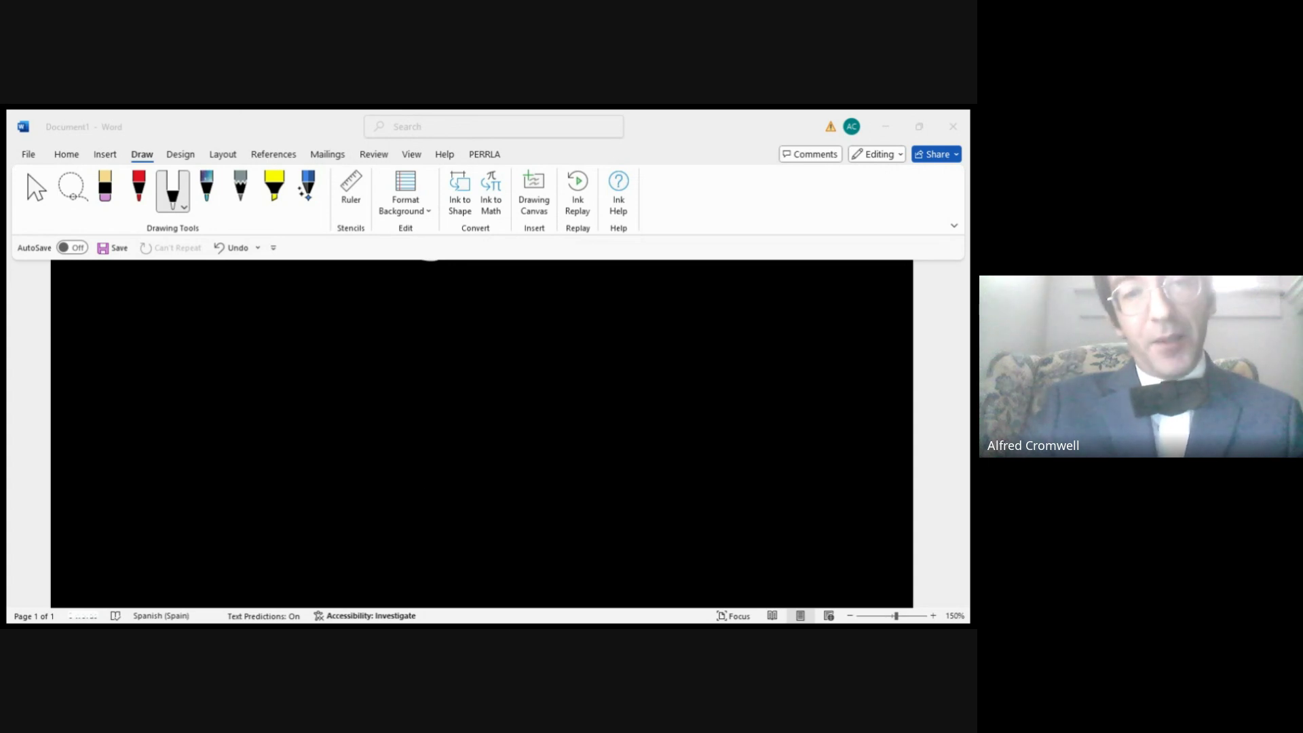
Step: Handwrite (x+3)(x−2) in white ink near the top of the black page
{"action": "left_click", "coordinate": [235, 306]}
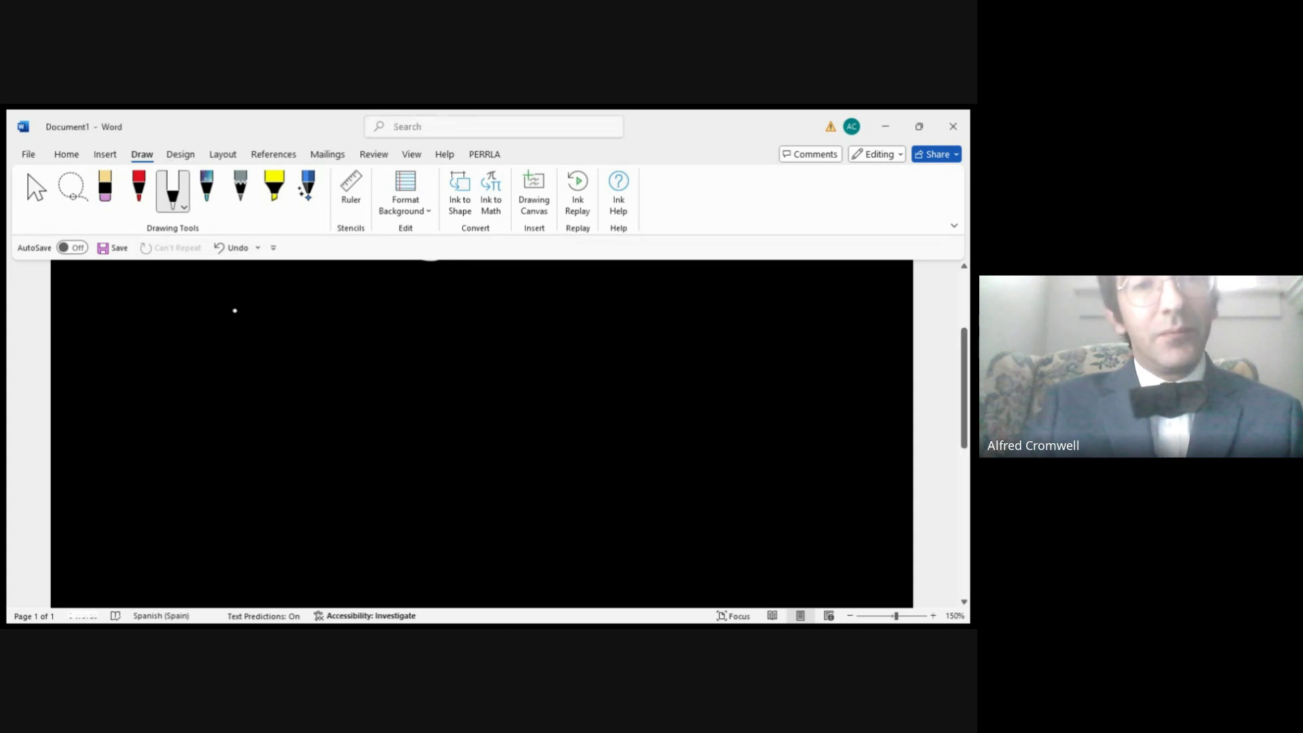
{"action": "mouse_move", "coordinate": [234, 306]}
{"action": "left_mouse_down"}
{"action": "mouse_move", "coordinate": [252, 351]}
{"action": "mouse_move", "coordinate": [314, 352]}
{"action": "mouse_move", "coordinate": [327, 330]}
{"action": "mouse_move", "coordinate": [341, 349]}
{"action": "left_mouse_up"}
{"action": "left_click_drag", "start_coordinate": [372, 298], "coordinate": [367, 344]}
{"action": "left_click_drag", "start_coordinate": [336, 302], "coordinate": [352, 367]}
{"action": "mouse_move", "coordinate": [376, 318]}
{"action": "left_mouse_down"}
{"action": "mouse_move", "coordinate": [398, 338]}
{"action": "mouse_move", "coordinate": [374, 342]}
{"action": "mouse_move", "coordinate": [449, 329]}
{"action": "left_mouse_up"}
{"action": "left_click_drag", "start_coordinate": [459, 293], "coordinate": [461, 351]}
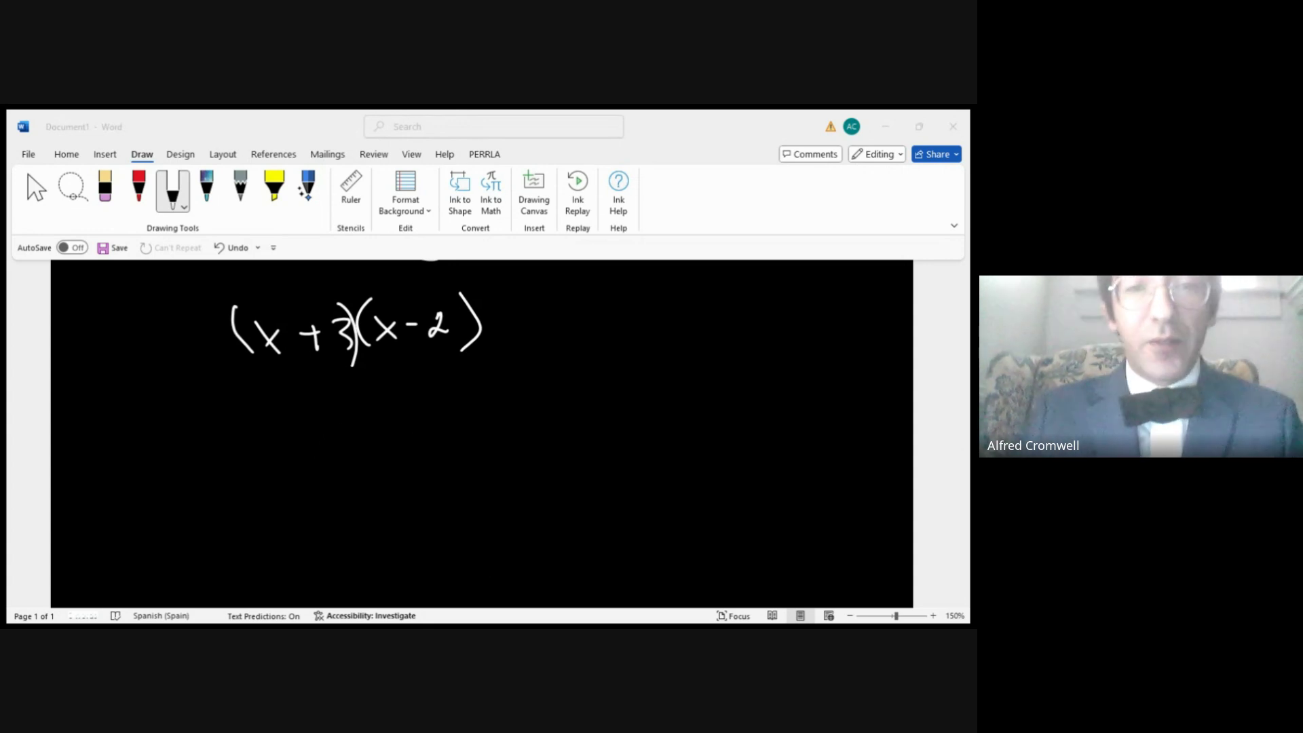
Step: Below the expression, handwrite x² − 2x + 3x − 6 followed by an equals sign
{"action": "left_click", "coordinate": [381, 543]}
{"action": "mouse_move", "coordinate": [245, 415]}
{"action": "left_mouse_down"}
{"action": "mouse_move", "coordinate": [259, 432]}
{"action": "mouse_move", "coordinate": [239, 435]}
{"action": "left_mouse_up"}
{"action": "left_click_drag", "start_coordinate": [266, 390], "coordinate": [285, 402]}
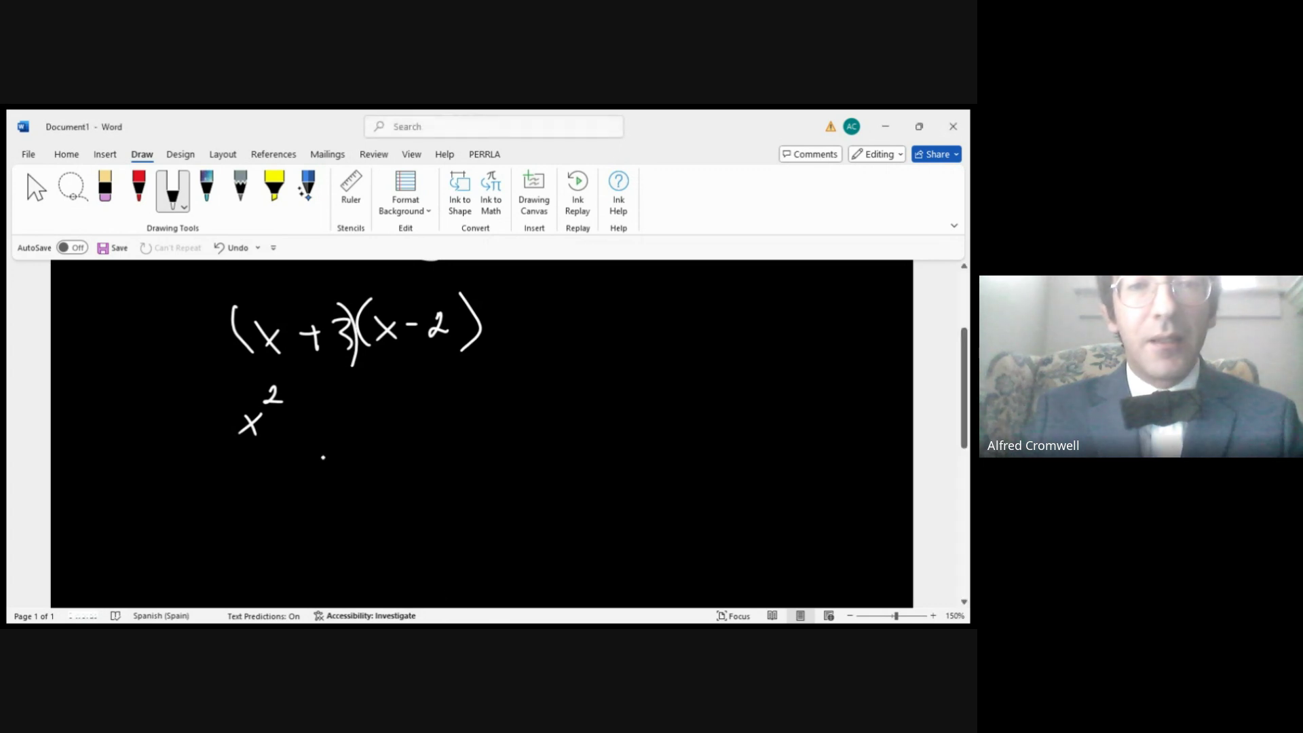
{"action": "mouse_move", "coordinate": [306, 425]}
{"action": "left_mouse_down"}
{"action": "mouse_move", "coordinate": [415, 433]}
{"action": "mouse_move", "coordinate": [453, 413]}
{"action": "mouse_move", "coordinate": [436, 432]}
{"action": "mouse_move", "coordinate": [476, 429]}
{"action": "mouse_move", "coordinate": [464, 432]}
{"action": "left_mouse_up"}
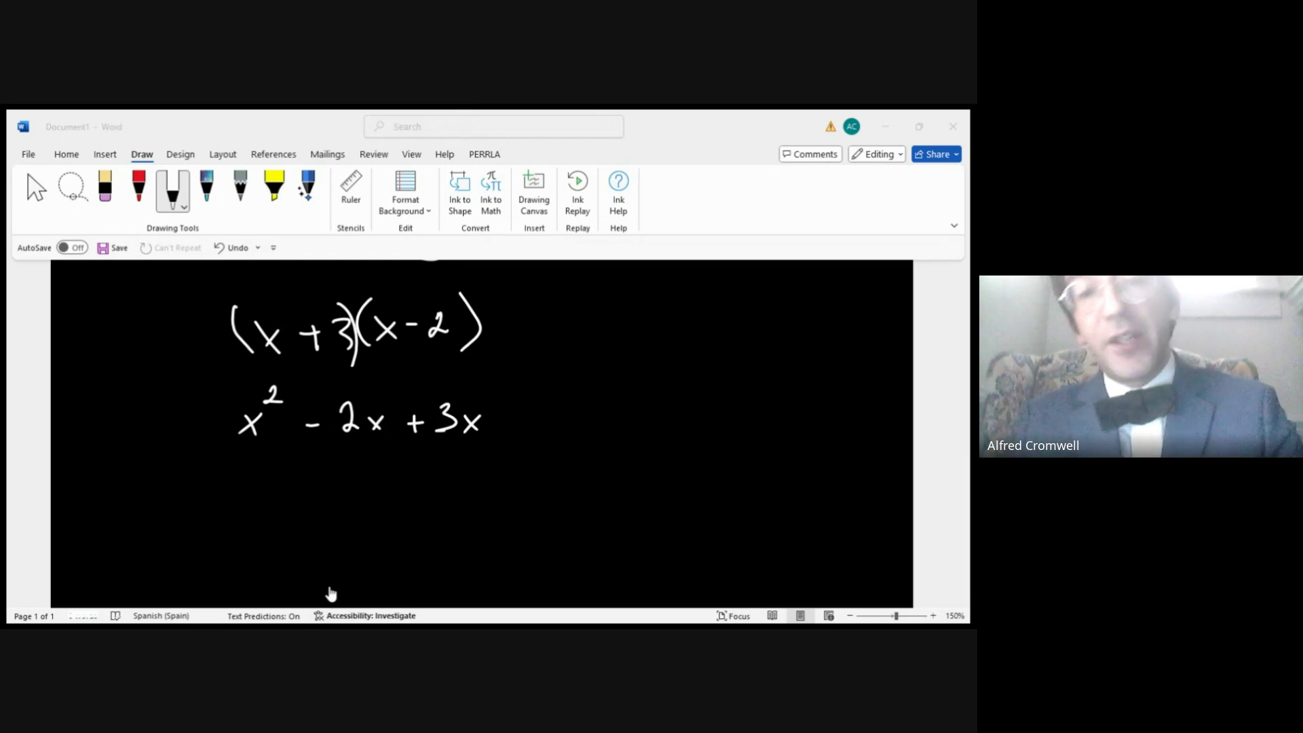
{"action": "left_click", "coordinate": [654, 444]}
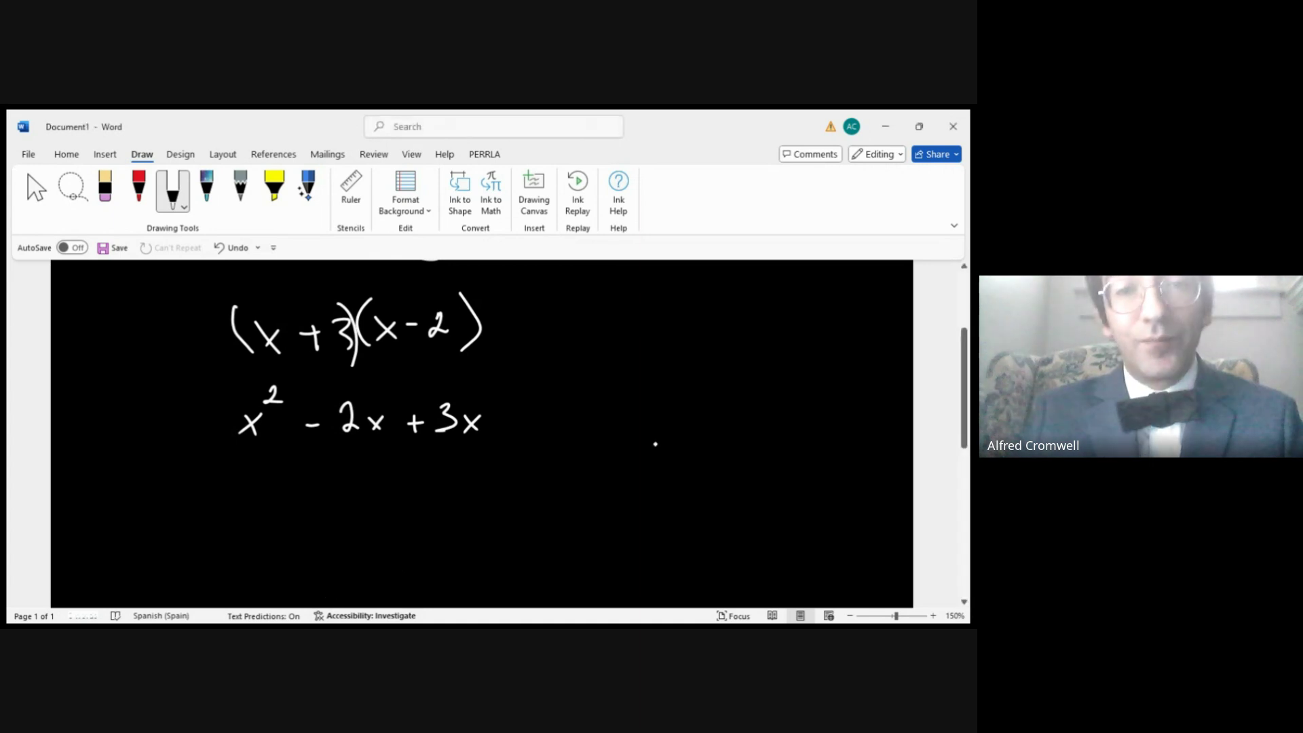
{"action": "left_click_drag", "start_coordinate": [502, 421], "coordinate": [604, 414]}
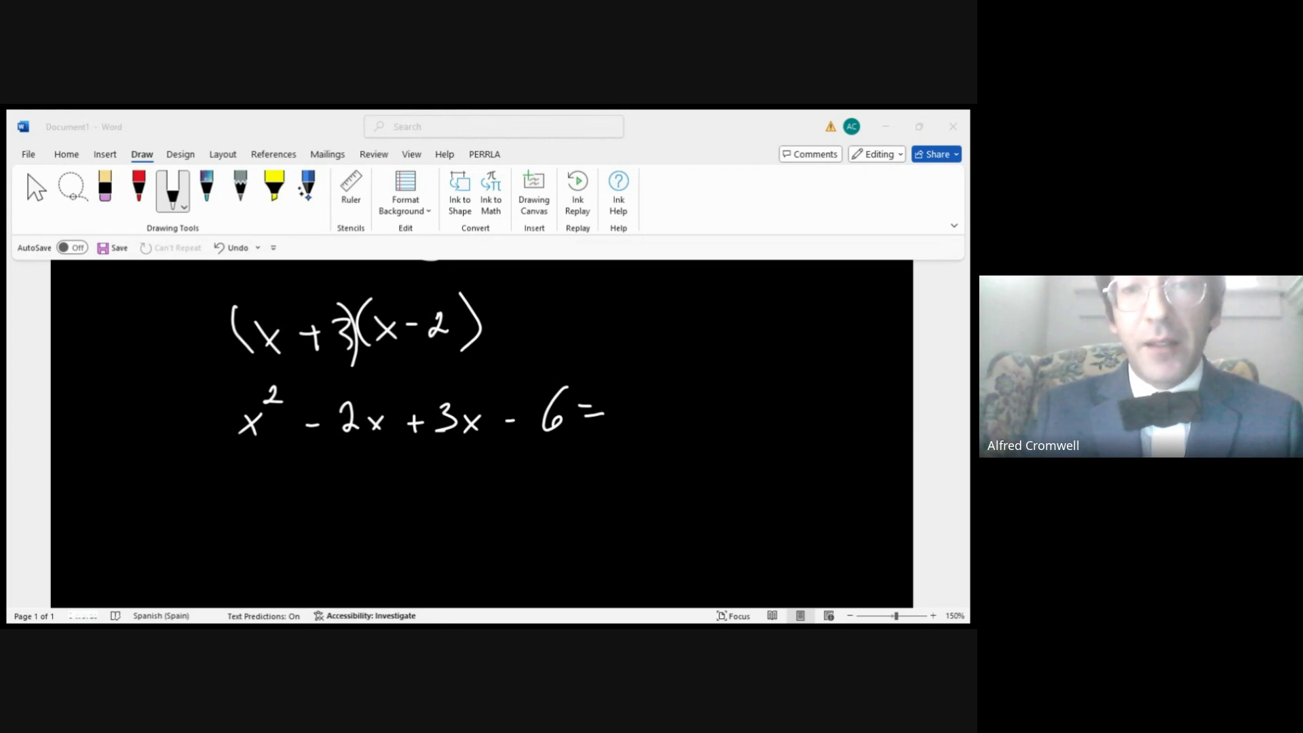
Step: Complete the line with x² + x − 6 after the equals sign
{"action": "left_click", "coordinate": [733, 372]}
{"action": "left_click_drag", "start_coordinate": [652, 409], "coordinate": [666, 419]}
{"action": "left_click_drag", "start_coordinate": [669, 405], "coordinate": [648, 422]}
{"action": "left_click_drag", "start_coordinate": [678, 375], "coordinate": [696, 389]}
{"action": "mouse_move", "coordinate": [710, 402]}
{"action": "left_mouse_down"}
{"action": "mouse_move", "coordinate": [710, 426]}
{"action": "mouse_move", "coordinate": [723, 414]}
{"action": "mouse_move", "coordinate": [749, 423]}
{"action": "mouse_move", "coordinate": [728, 429]}
{"action": "mouse_move", "coordinate": [798, 412]}
{"action": "left_mouse_up"}
{"action": "mouse_move", "coordinate": [819, 383]}
{"action": "left_mouse_down"}
{"action": "mouse_move", "coordinate": [811, 418]}
{"action": "mouse_move", "coordinate": [812, 406]}
{"action": "left_mouse_up"}
{"action": "left_click", "coordinate": [472, 625]}
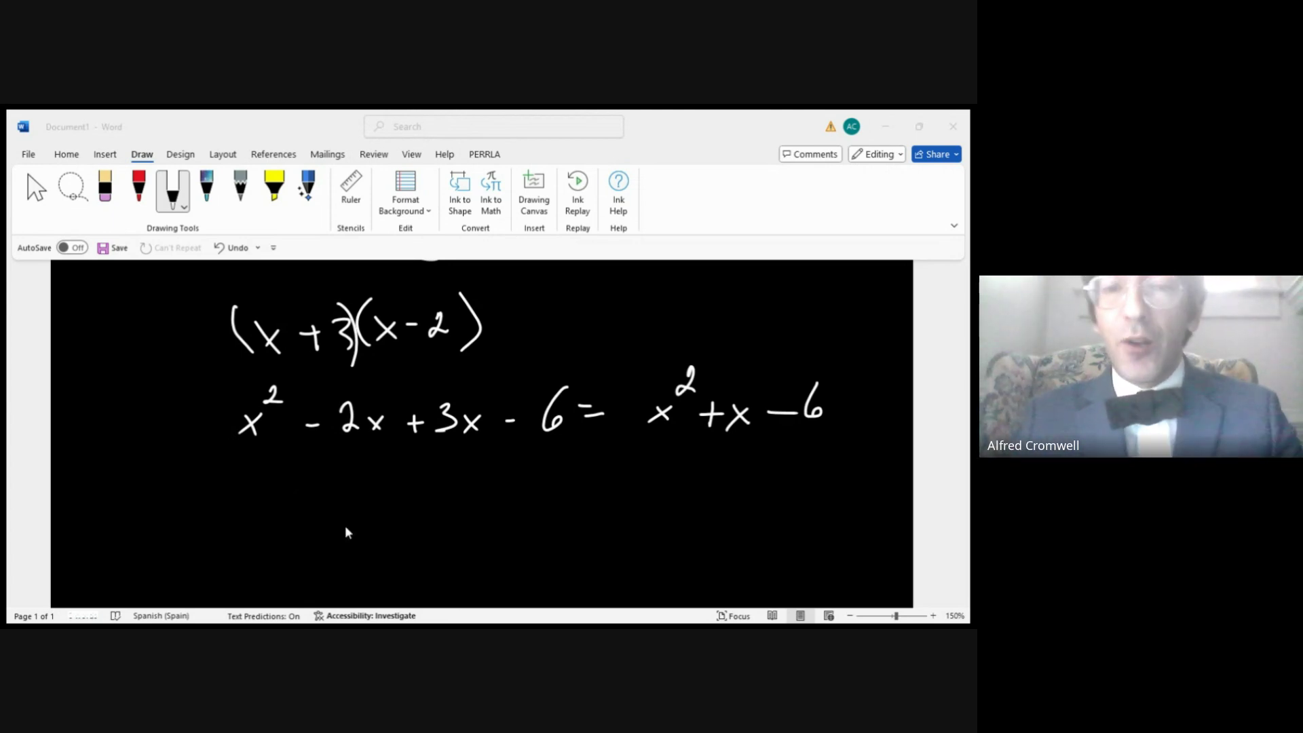
{"action": "left_click", "coordinate": [223, 499]}
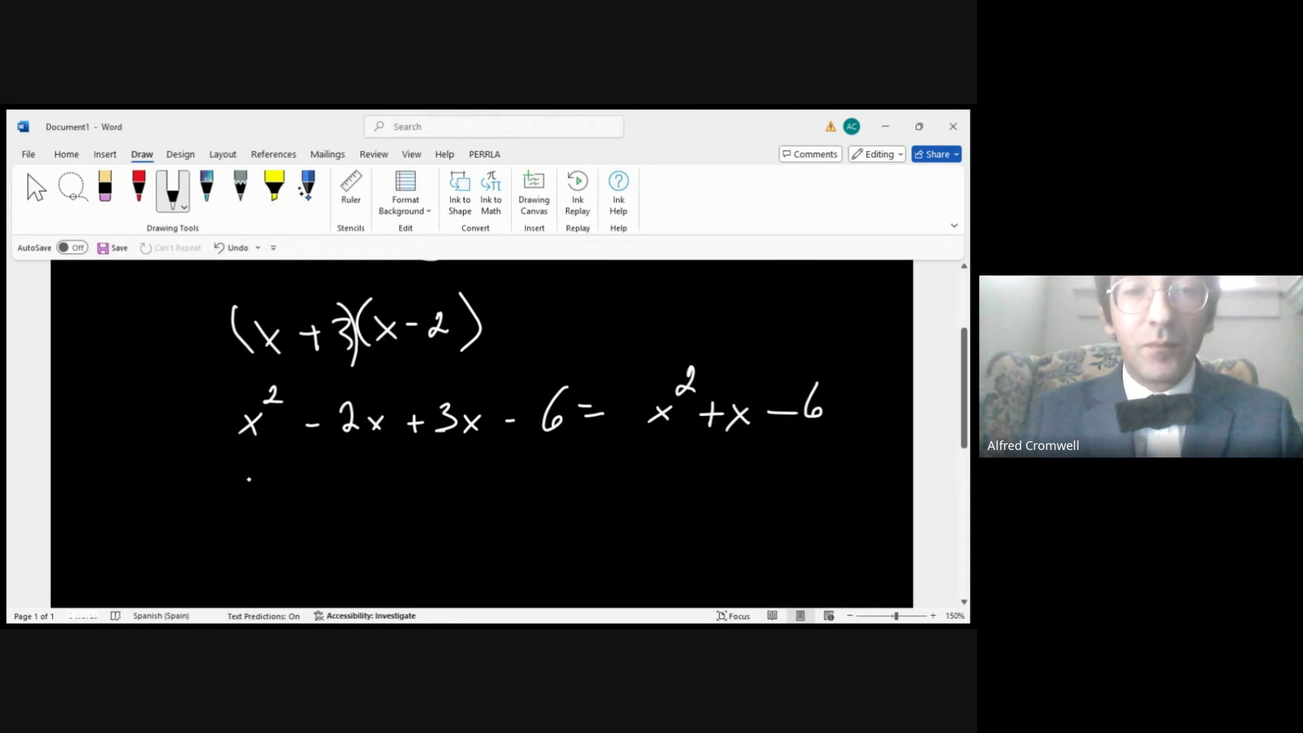
Step: Erase all the previous handwritten working from the page
{"action": "left_click", "coordinate": [104, 189]}
{"action": "mouse_move", "coordinate": [251, 326]}
{"action": "left_mouse_down"}
{"action": "mouse_move", "coordinate": [243, 450]}
{"action": "mouse_move", "coordinate": [359, 306]}
{"action": "mouse_move", "coordinate": [930, 427]}
{"action": "mouse_move", "coordinate": [817, 393]}
{"action": "mouse_move", "coordinate": [687, 435]}
{"action": "mouse_move", "coordinate": [358, 360]}
{"action": "mouse_move", "coordinate": [488, 322]}
{"action": "left_mouse_up"}
{"action": "left_click", "coordinate": [171, 184]}
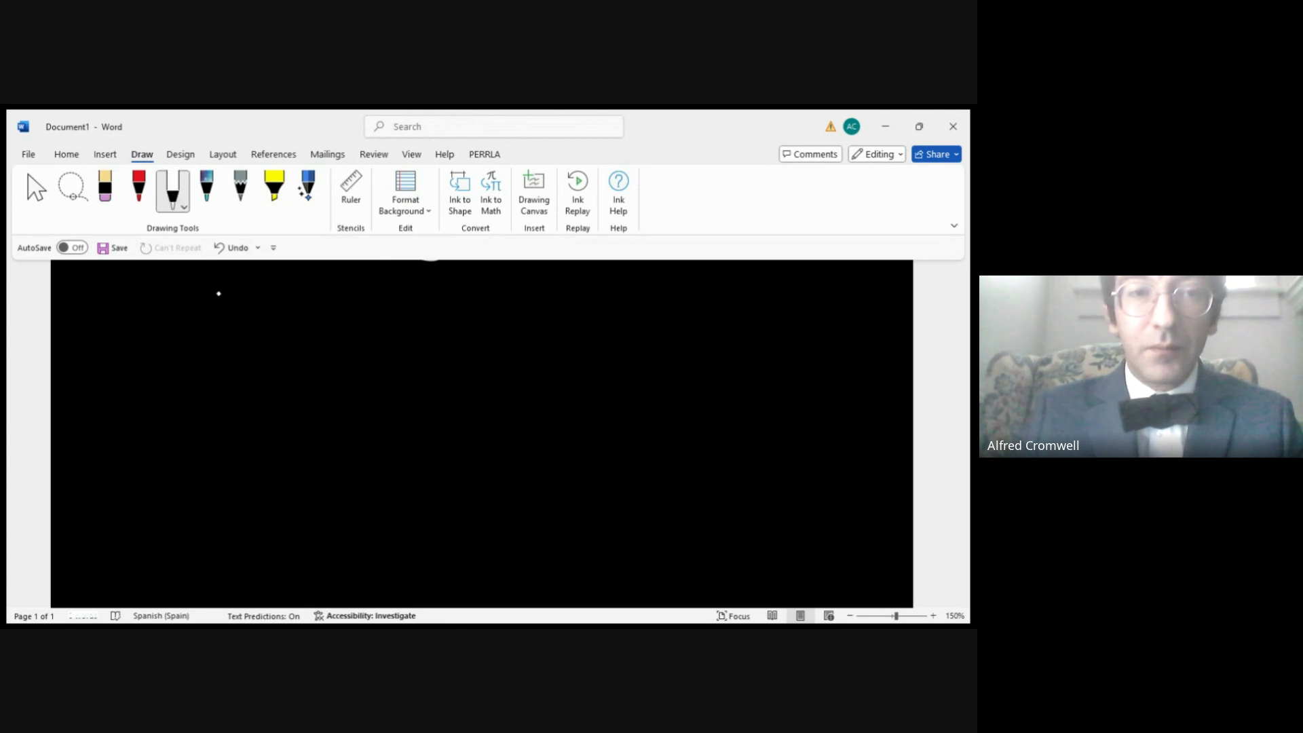
Step: Handwrite the new expression (x+3)(x²−x+5) in white ink
{"action": "mouse_move", "coordinate": [221, 279]}
{"action": "left_mouse_down"}
{"action": "mouse_move", "coordinate": [186, 339]}
{"action": "mouse_move", "coordinate": [198, 357]}
{"action": "mouse_move", "coordinate": [229, 341]}
{"action": "left_mouse_up"}
{"action": "mouse_move", "coordinate": [230, 316]}
{"action": "left_mouse_down"}
{"action": "mouse_move", "coordinate": [206, 343]}
{"action": "mouse_move", "coordinate": [253, 326]}
{"action": "mouse_move", "coordinate": [249, 345]}
{"action": "left_mouse_up"}
{"action": "mouse_move", "coordinate": [242, 330]}
{"action": "left_mouse_down"}
{"action": "mouse_move", "coordinate": [298, 311]}
{"action": "mouse_move", "coordinate": [283, 343]}
{"action": "left_mouse_up"}
{"action": "left_click_drag", "start_coordinate": [299, 293], "coordinate": [295, 363]}
{"action": "left_click_drag", "start_coordinate": [329, 298], "coordinate": [327, 371]}
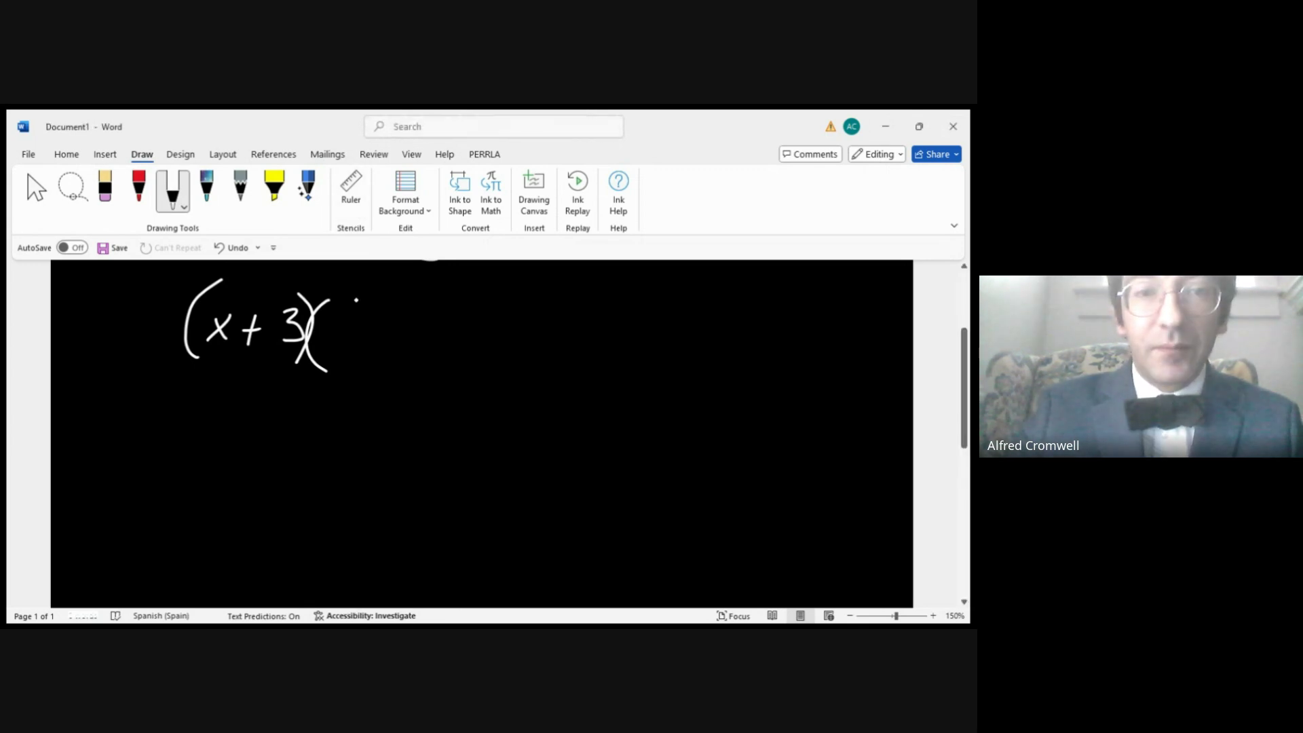
{"action": "mouse_move", "coordinate": [340, 330]}
{"action": "left_mouse_down"}
{"action": "mouse_move", "coordinate": [359, 346]}
{"action": "mouse_move", "coordinate": [344, 351]}
{"action": "left_mouse_up"}
{"action": "mouse_move", "coordinate": [388, 282]}
{"action": "left_mouse_down"}
{"action": "mouse_move", "coordinate": [379, 317]}
{"action": "mouse_move", "coordinate": [471, 347]}
{"action": "mouse_move", "coordinate": [454, 349]}
{"action": "left_mouse_up"}
{"action": "mouse_move", "coordinate": [501, 330]}
{"action": "left_mouse_down"}
{"action": "mouse_move", "coordinate": [502, 349]}
{"action": "mouse_move", "coordinate": [514, 339]}
{"action": "left_mouse_up"}
{"action": "mouse_move", "coordinate": [534, 319]}
{"action": "left_mouse_down"}
{"action": "mouse_move", "coordinate": [555, 317]}
{"action": "mouse_move", "coordinate": [534, 348]}
{"action": "left_mouse_up"}
{"action": "left_click_drag", "start_coordinate": [561, 293], "coordinate": [555, 387]}
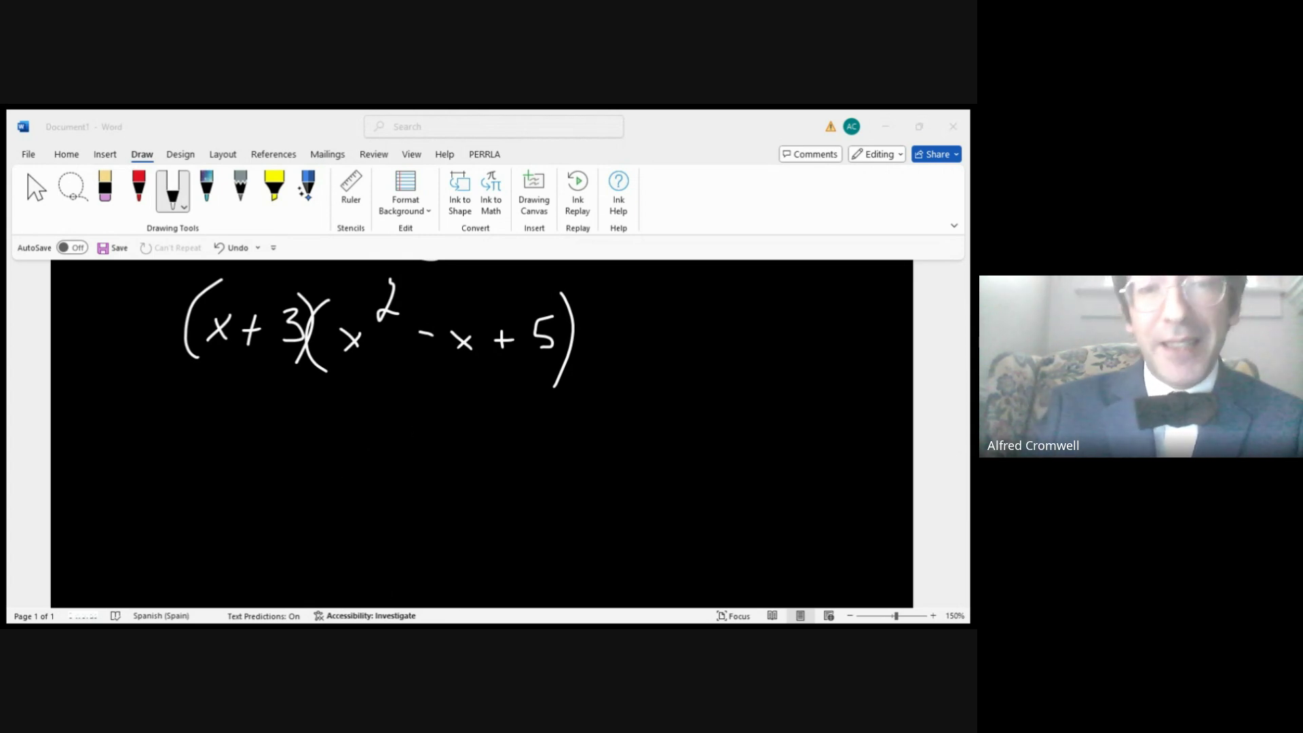
Step: Write a(b+c) beneath the expression
{"action": "left_click", "coordinate": [407, 538]}
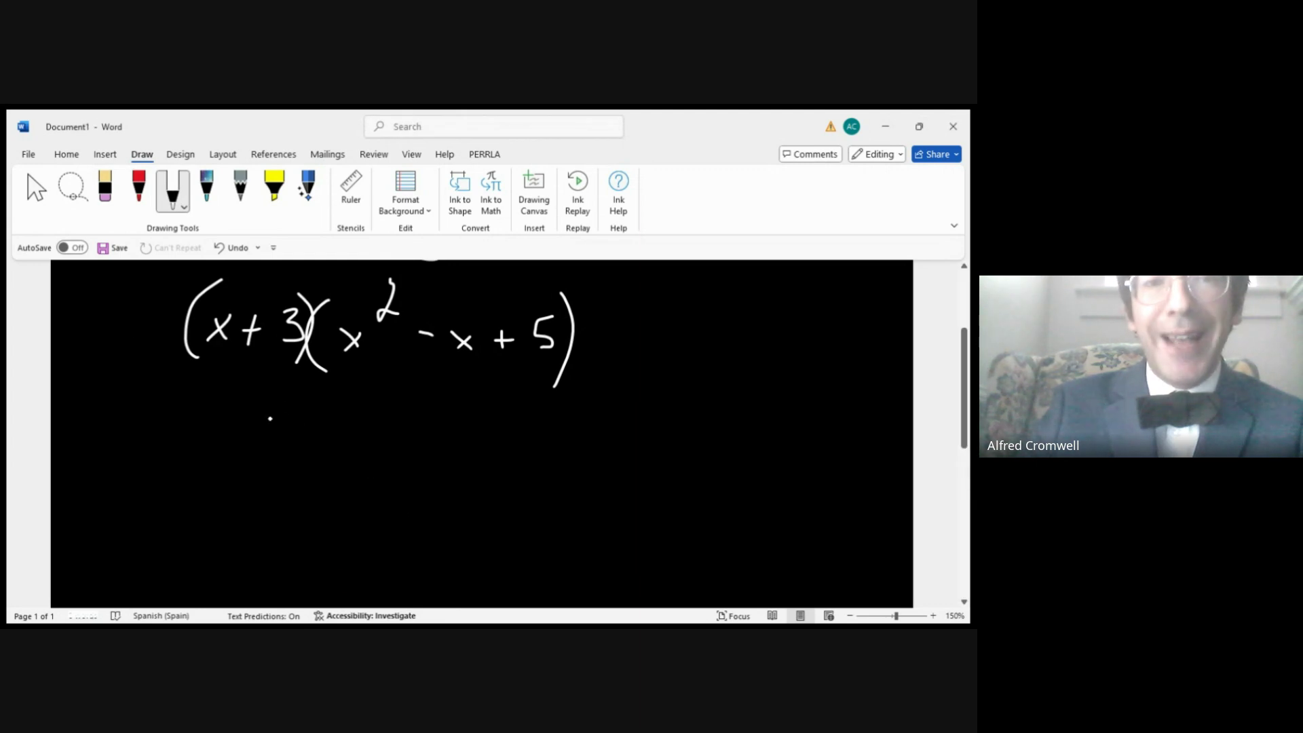
{"action": "mouse_move", "coordinate": [297, 432]}
{"action": "left_mouse_down"}
{"action": "mouse_move", "coordinate": [285, 441]}
{"action": "mouse_move", "coordinate": [309, 445]}
{"action": "left_mouse_up"}
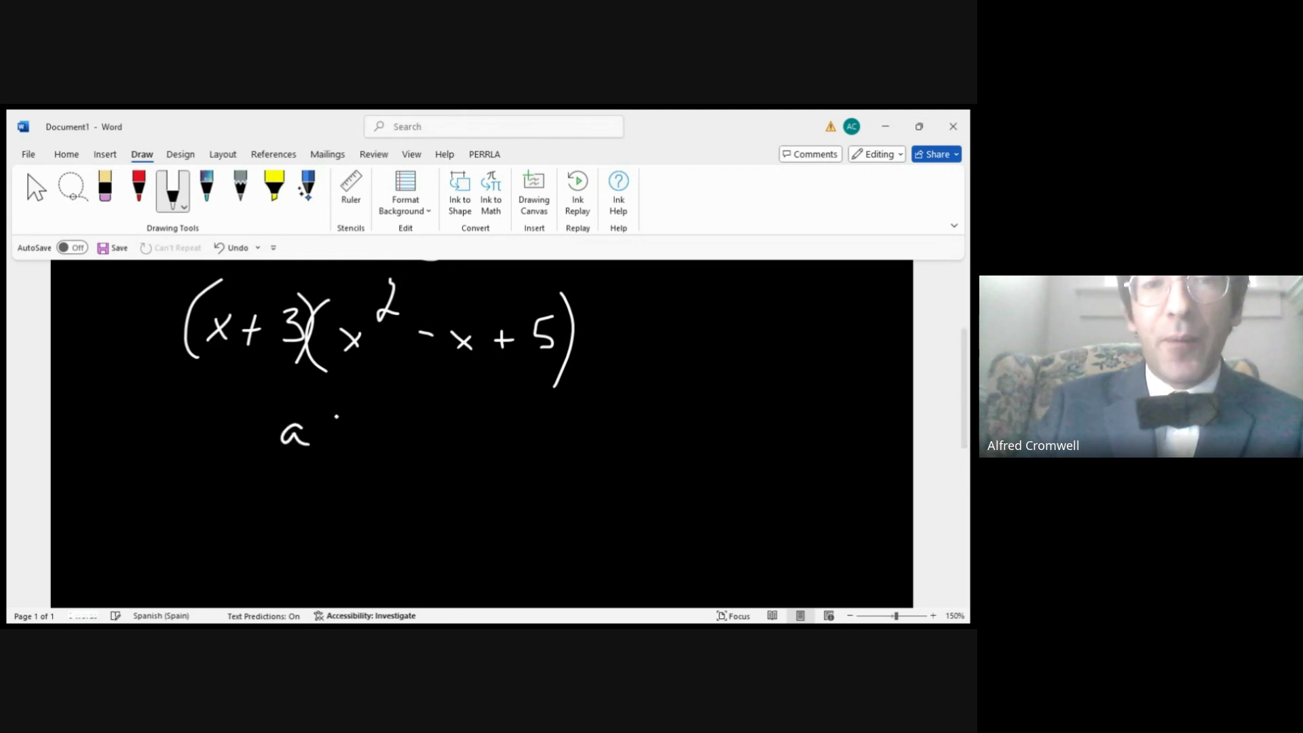
{"action": "mouse_move", "coordinate": [347, 400]}
{"action": "left_mouse_down"}
{"action": "mouse_move", "coordinate": [332, 463]}
{"action": "mouse_move", "coordinate": [409, 442]}
{"action": "mouse_move", "coordinate": [437, 452]}
{"action": "left_mouse_up"}
{"action": "left_click_drag", "start_coordinate": [447, 407], "coordinate": [460, 475]}
Step: In red ink, add = ab + ac with arcs from a to b and c and arrows to each product
{"action": "left_click", "coordinate": [138, 194]}
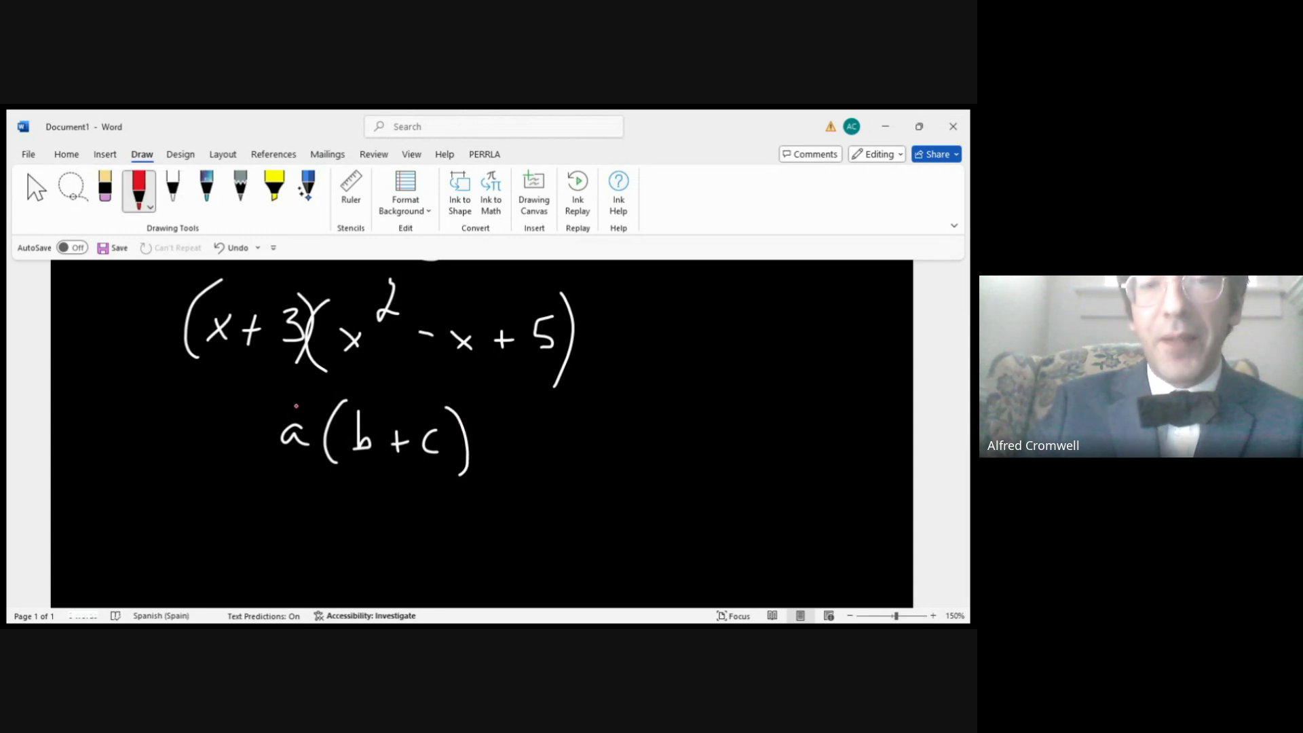
{"action": "mouse_move", "coordinate": [289, 414]}
{"action": "left_mouse_down"}
{"action": "mouse_move", "coordinate": [309, 374]}
{"action": "mouse_move", "coordinate": [356, 412]}
{"action": "left_mouse_up"}
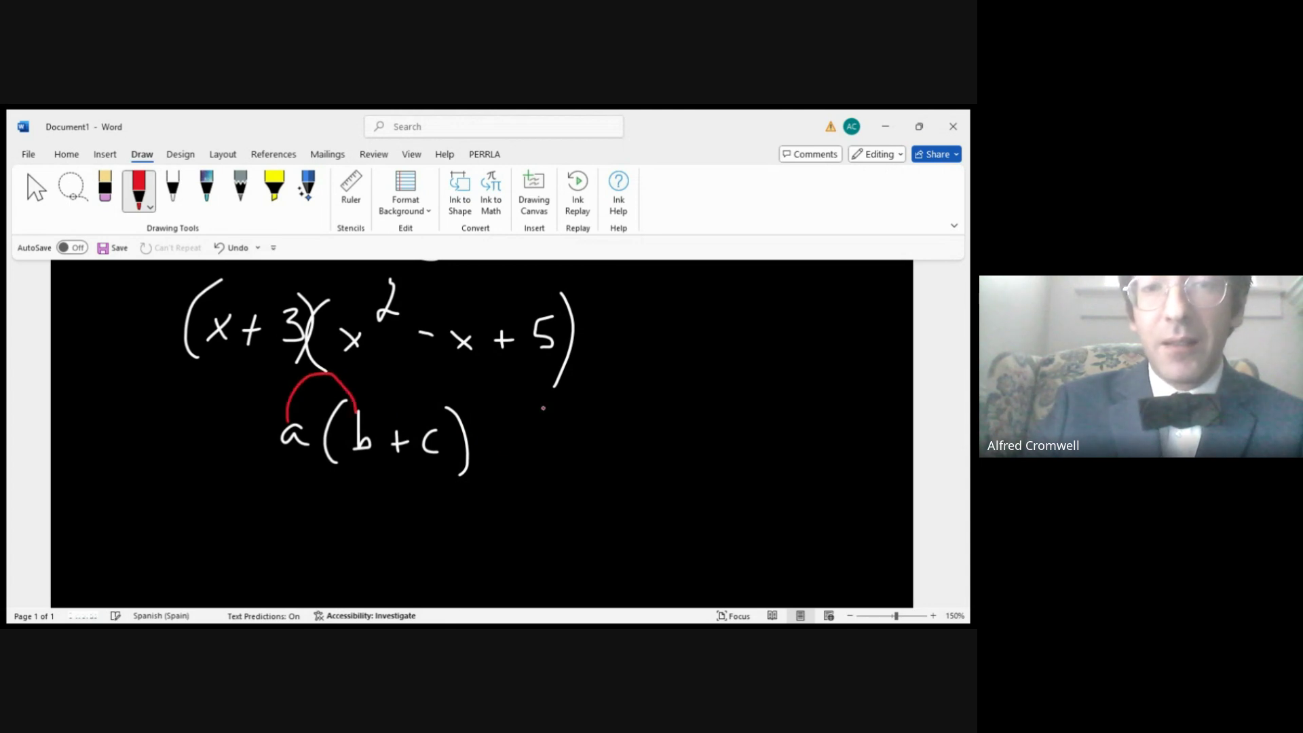
{"action": "left_click_drag", "start_coordinate": [496, 441], "coordinate": [547, 457]}
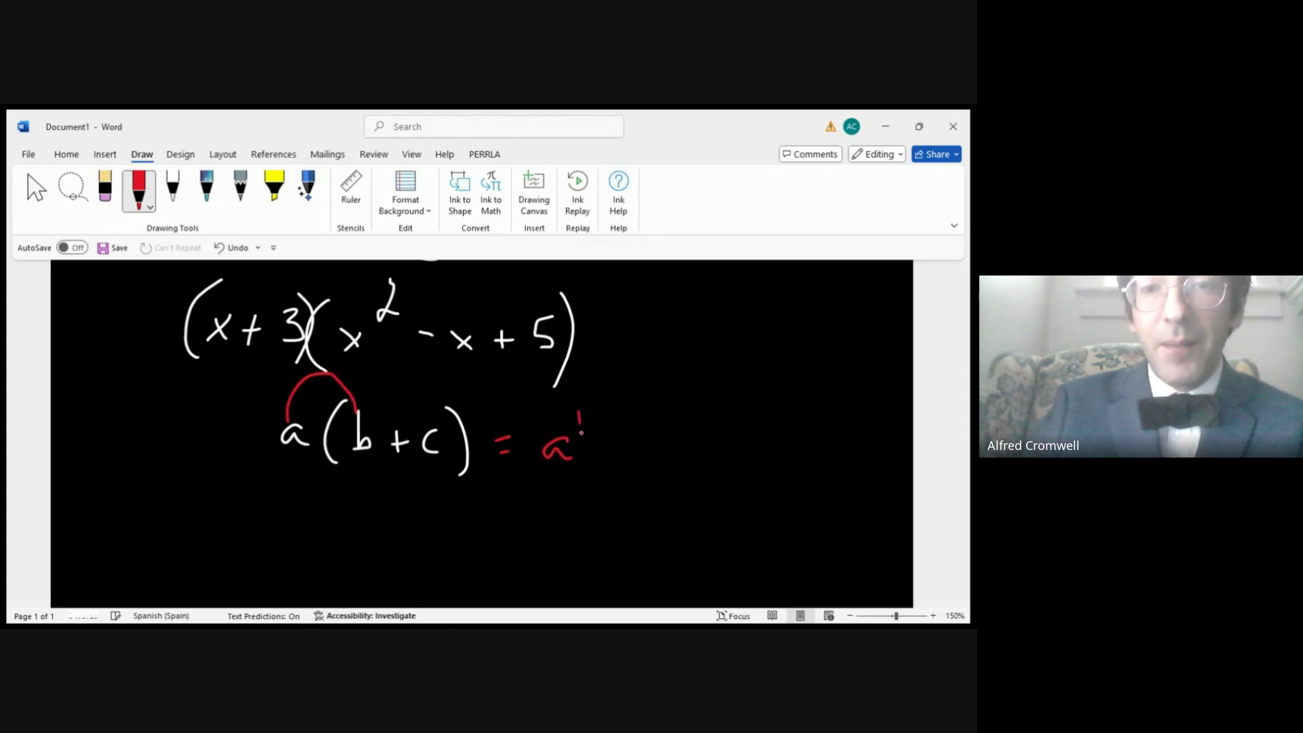
{"action": "left_click_drag", "start_coordinate": [581, 432], "coordinate": [591, 453]}
{"action": "left_click_drag", "start_coordinate": [296, 428], "coordinate": [419, 424]}
{"action": "mouse_move", "coordinate": [621, 429]}
{"action": "left_mouse_down"}
{"action": "mouse_move", "coordinate": [623, 463]}
{"action": "mouse_move", "coordinate": [666, 442]}
{"action": "mouse_move", "coordinate": [725, 468]}
{"action": "left_mouse_up"}
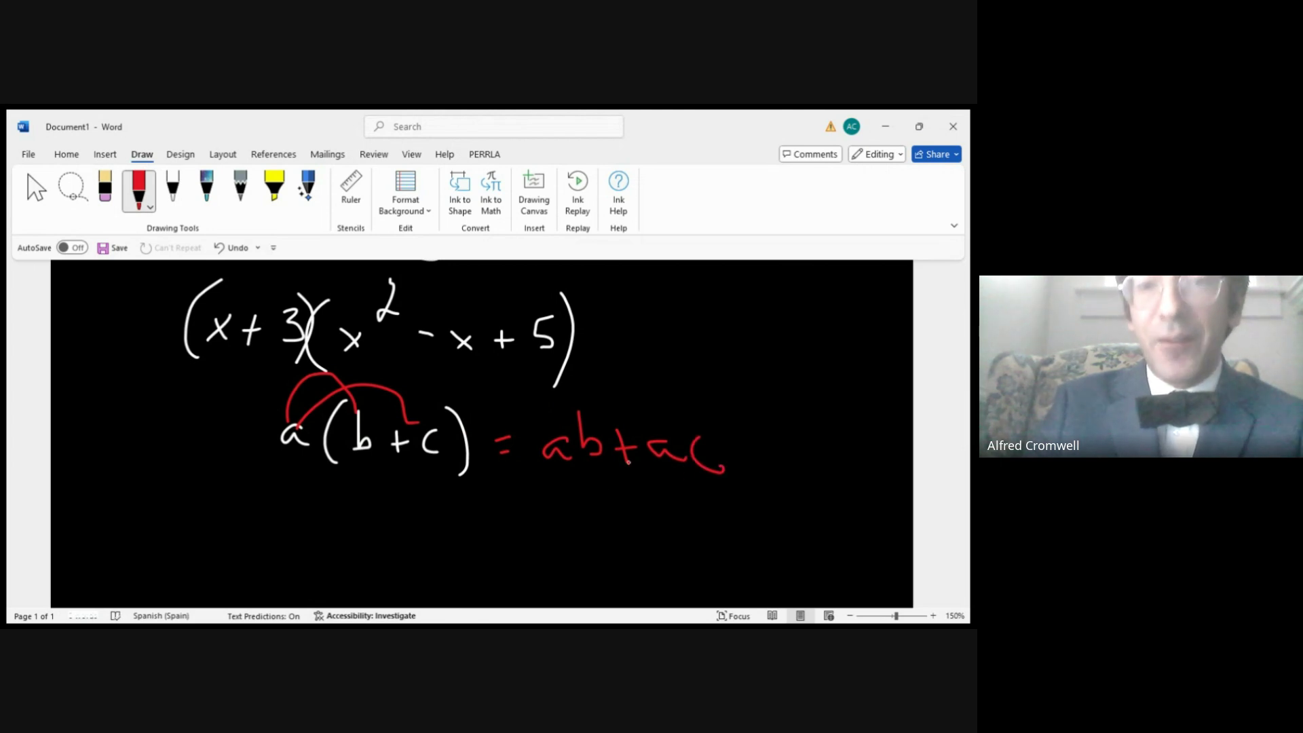
{"action": "mouse_move", "coordinate": [556, 479]}
{"action": "left_mouse_down"}
{"action": "mouse_move", "coordinate": [555, 502]}
{"action": "mouse_move", "coordinate": [564, 480]}
{"action": "left_mouse_up"}
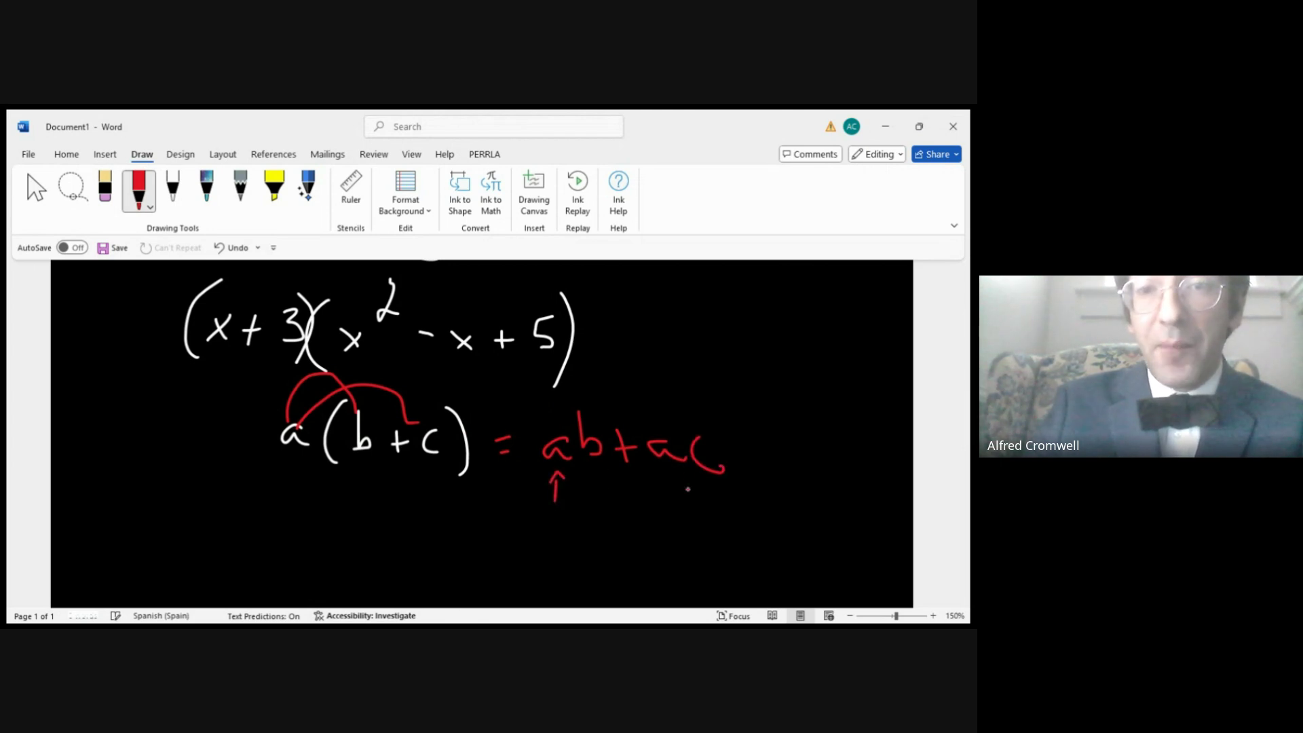
{"action": "mouse_move", "coordinate": [672, 478]}
{"action": "left_mouse_down"}
{"action": "mouse_move", "coordinate": [671, 499]}
{"action": "mouse_move", "coordinate": [680, 479]}
{"action": "left_mouse_up"}
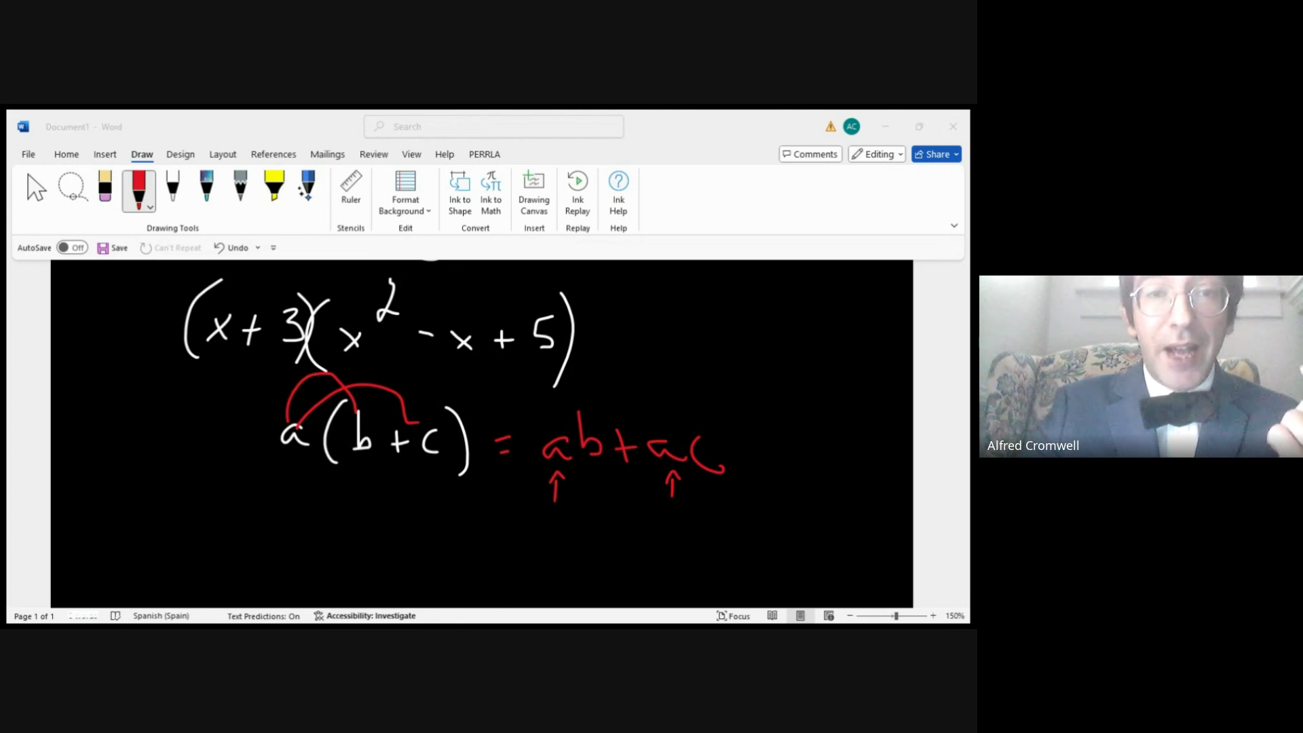
{"action": "left_click", "coordinate": [592, 532]}
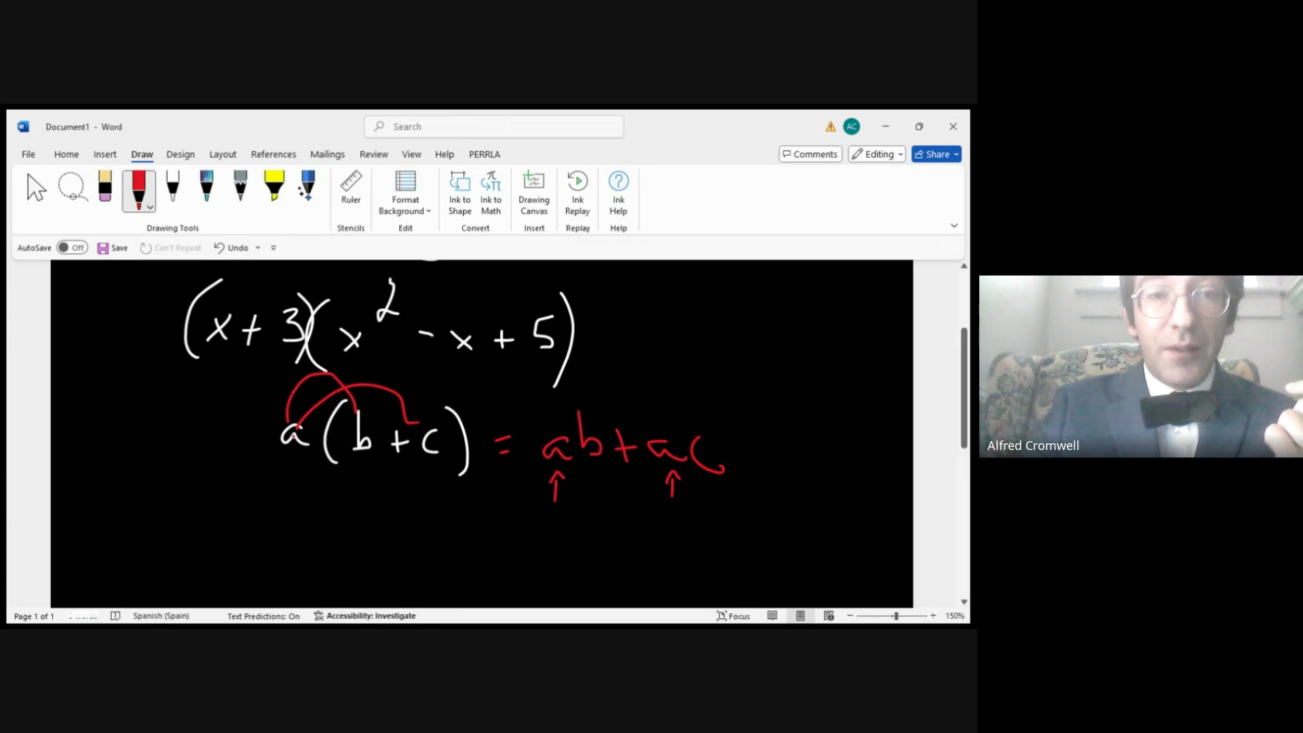
Step: Draw a red arrow under the first x and write x(x²−x+5) below the rule
{"action": "scroll", "coordinate": [658, 353], "scroll_direction": "down", "scroll_amount": 1}
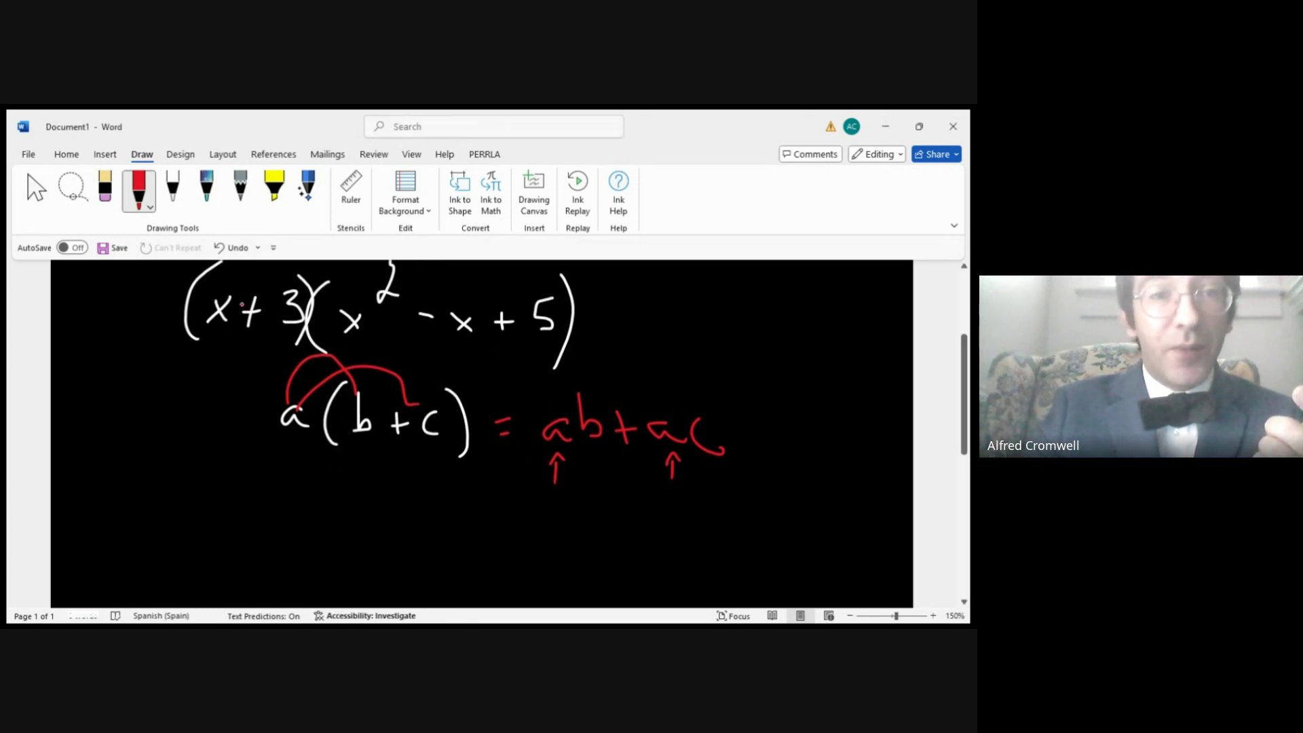
{"action": "mouse_move", "coordinate": [215, 371]}
{"action": "left_mouse_down"}
{"action": "mouse_move", "coordinate": [211, 332]}
{"action": "mouse_move", "coordinate": [223, 350]}
{"action": "left_mouse_up"}
{"action": "mouse_move", "coordinate": [161, 505]}
{"action": "left_mouse_down"}
{"action": "mouse_move", "coordinate": [190, 528]}
{"action": "mouse_move", "coordinate": [169, 530]}
{"action": "left_mouse_up"}
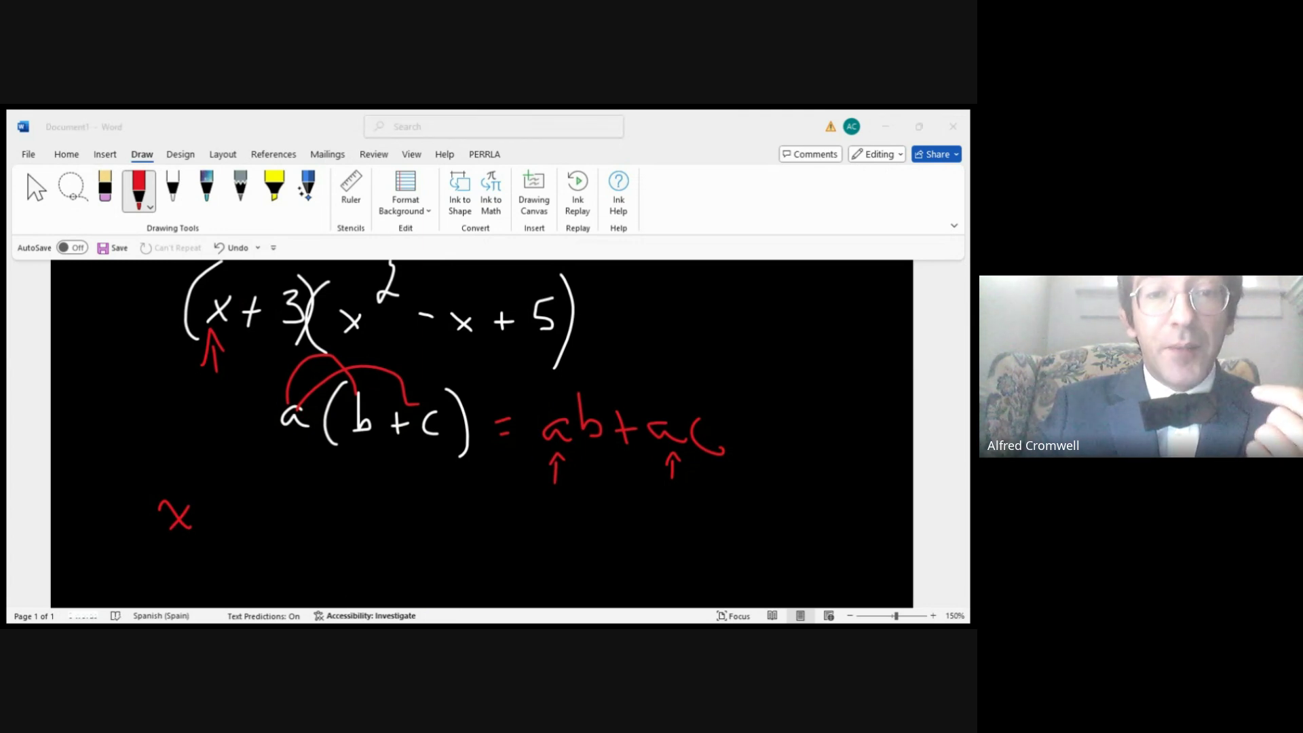
{"action": "left_click", "coordinate": [231, 497]}
{"action": "mouse_move", "coordinate": [225, 483]}
{"action": "left_mouse_down"}
{"action": "mouse_move", "coordinate": [220, 534]}
{"action": "mouse_move", "coordinate": [314, 497]}
{"action": "left_mouse_up"}
{"action": "mouse_move", "coordinate": [325, 512]}
{"action": "left_mouse_down"}
{"action": "mouse_move", "coordinate": [409, 527]}
{"action": "mouse_move", "coordinate": [444, 505]}
{"action": "mouse_move", "coordinate": [451, 533]}
{"action": "left_mouse_up"}
{"action": "left_click_drag", "start_coordinate": [473, 485], "coordinate": [483, 548]}
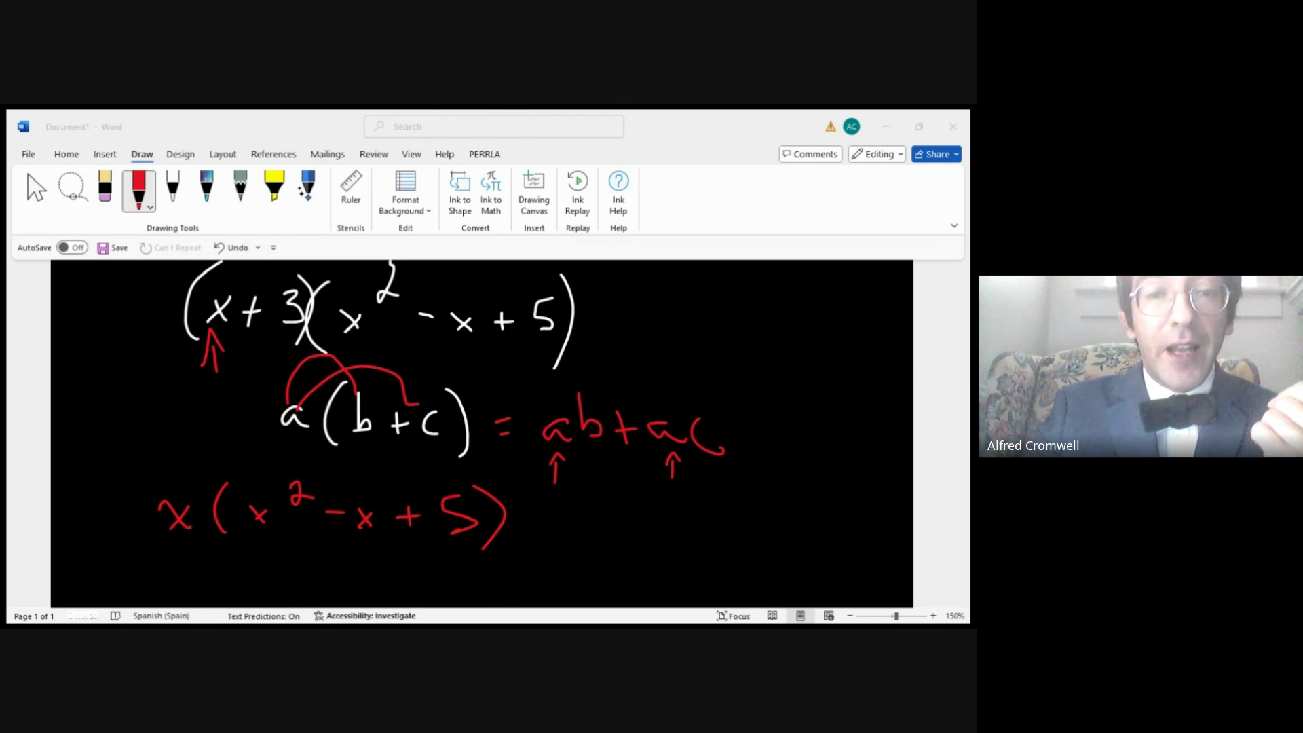
Step: Continue the red line with + 3(x²−x+5)
{"action": "mouse_move", "coordinate": [543, 509]}
{"action": "left_mouse_down"}
{"action": "mouse_move", "coordinate": [542, 527]}
{"action": "mouse_move", "coordinate": [597, 508]}
{"action": "mouse_move", "coordinate": [576, 536]}
{"action": "left_mouse_up"}
{"action": "left_click_drag", "start_coordinate": [638, 493], "coordinate": [637, 556]}
{"action": "mouse_move", "coordinate": [647, 517]}
{"action": "left_mouse_down"}
{"action": "mouse_move", "coordinate": [661, 536]}
{"action": "mouse_move", "coordinate": [647, 538]}
{"action": "left_mouse_up"}
{"action": "mouse_move", "coordinate": [686, 498]}
{"action": "left_mouse_down"}
{"action": "mouse_move", "coordinate": [776, 538]}
{"action": "mouse_move", "coordinate": [754, 537]}
{"action": "mouse_move", "coordinate": [800, 533]}
{"action": "mouse_move", "coordinate": [824, 507]}
{"action": "mouse_move", "coordinate": [834, 531]}
{"action": "left_mouse_up"}
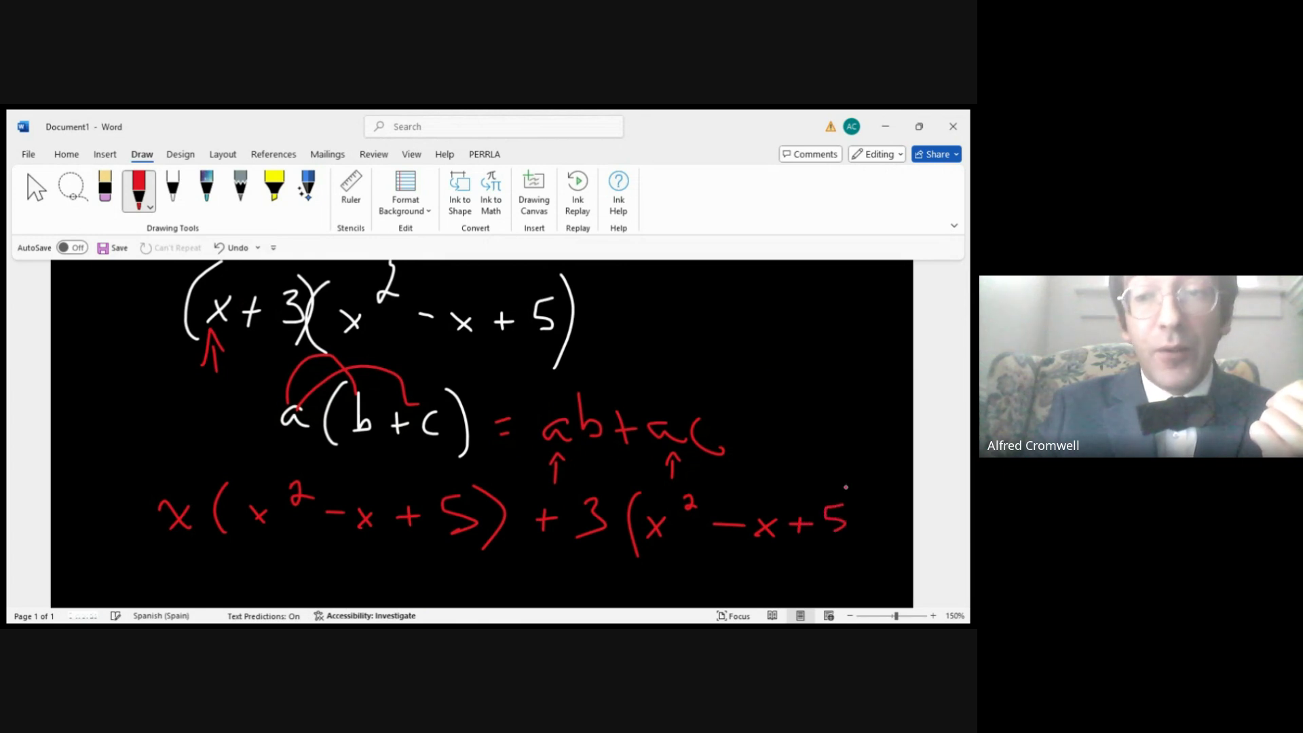
{"action": "left_click_drag", "start_coordinate": [845, 486], "coordinate": [859, 555]}
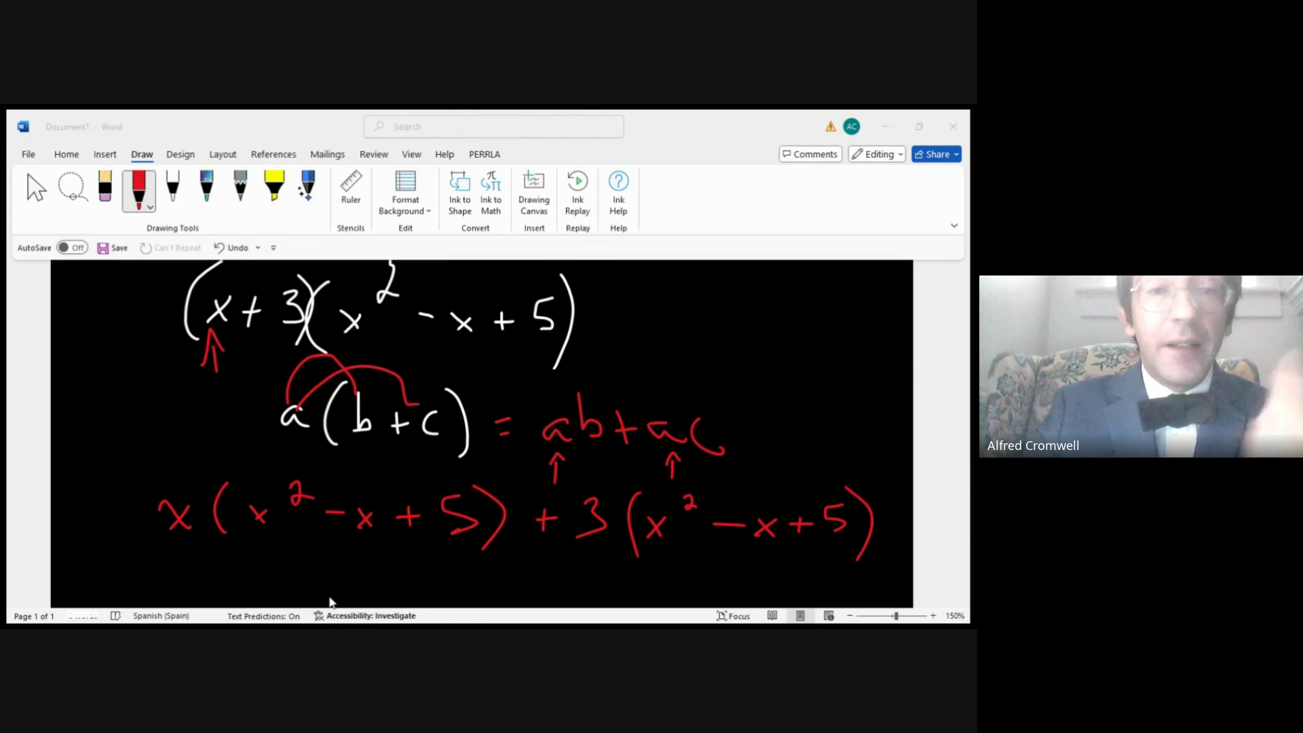
{"action": "left_click", "coordinate": [486, 616]}
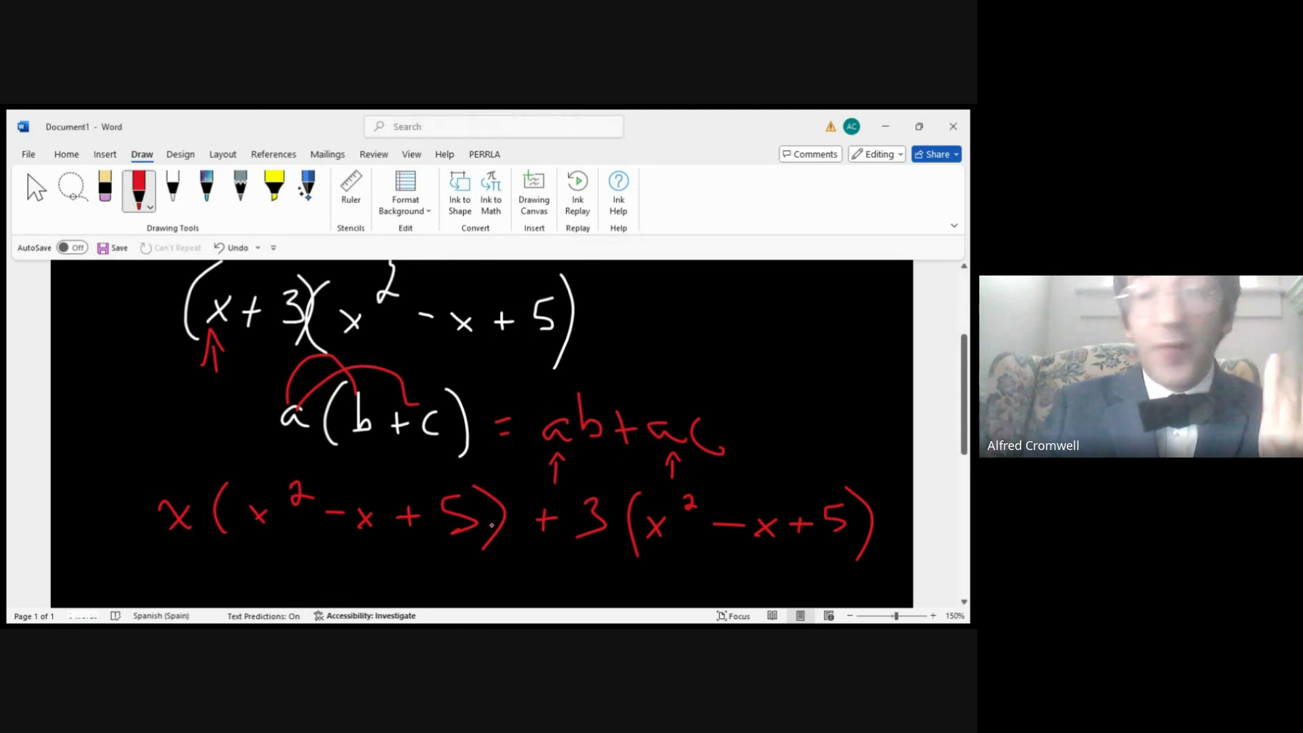
{"action": "scroll", "coordinate": [921, 415], "scroll_direction": "down", "scroll_amount": 1}
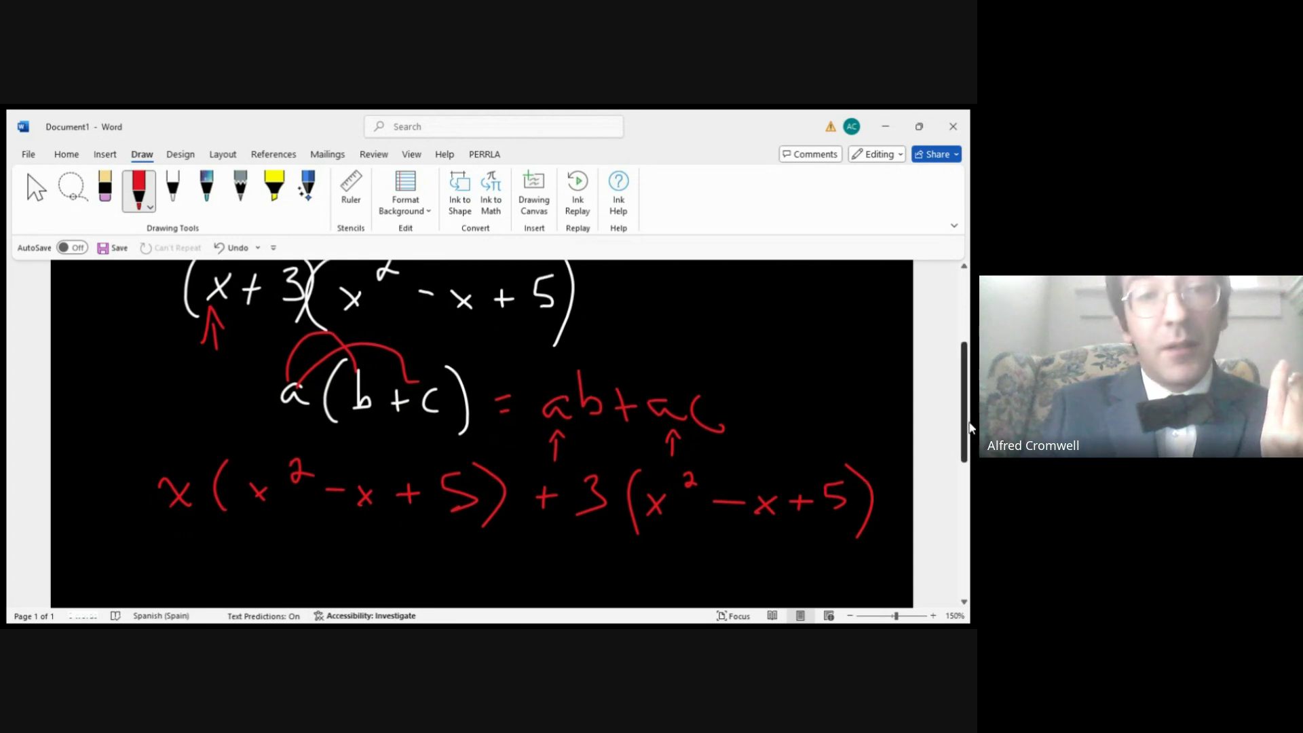
Step: In white ink, draw arcs from x to each bracket term and write x³ − x² + 5x
{"action": "left_click", "coordinate": [175, 195]}
{"action": "left_click_drag", "start_coordinate": [175, 440], "coordinate": [254, 426]}
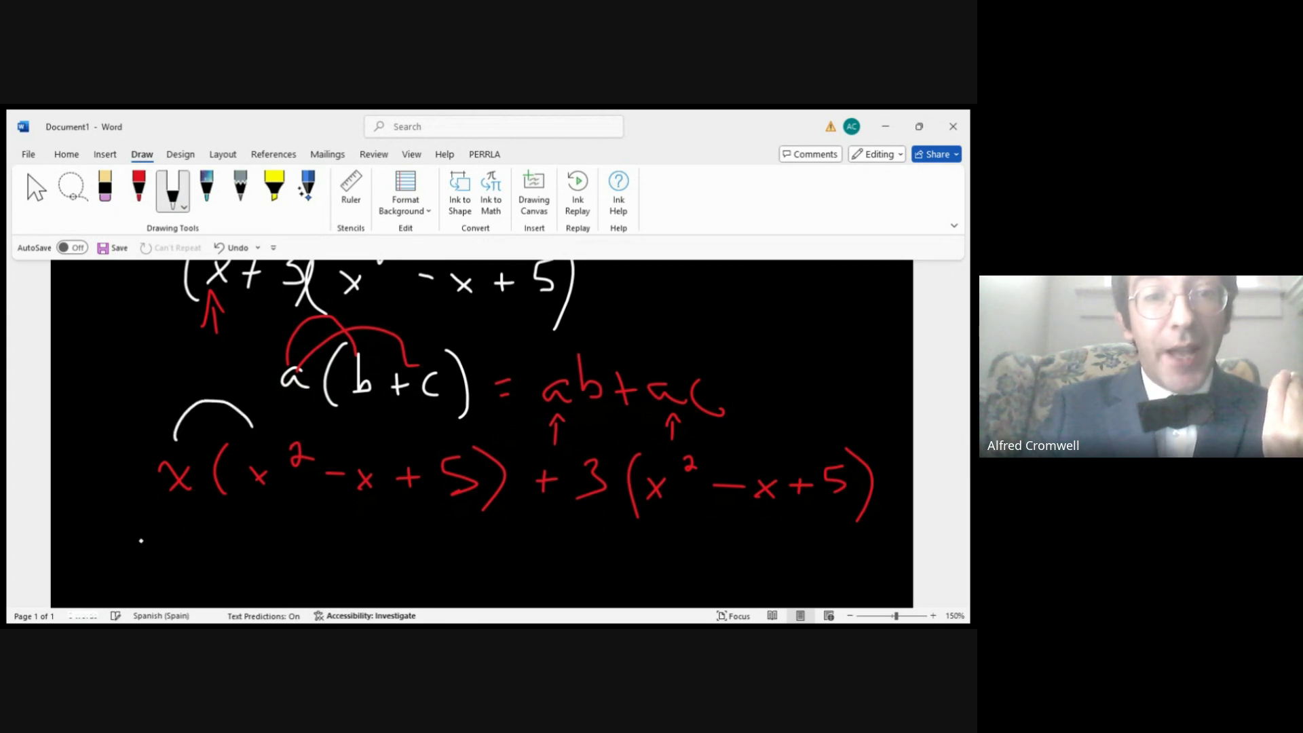
{"action": "mouse_move", "coordinate": [141, 541]}
{"action": "left_mouse_down"}
{"action": "mouse_move", "coordinate": [168, 563]}
{"action": "mouse_move", "coordinate": [145, 563]}
{"action": "left_mouse_up"}
{"action": "mouse_move", "coordinate": [179, 517]}
{"action": "left_mouse_down"}
{"action": "mouse_move", "coordinate": [207, 533]}
{"action": "mouse_move", "coordinate": [195, 538]}
{"action": "left_mouse_up"}
{"action": "mouse_move", "coordinate": [192, 468]}
{"action": "left_mouse_down"}
{"action": "mouse_move", "coordinate": [310, 434]}
{"action": "mouse_move", "coordinate": [317, 451]}
{"action": "left_mouse_up"}
{"action": "left_click_drag", "start_coordinate": [234, 561], "coordinate": [250, 560]}
{"action": "mouse_move", "coordinate": [271, 550]}
{"action": "left_mouse_down"}
{"action": "mouse_move", "coordinate": [289, 573]}
{"action": "mouse_move", "coordinate": [270, 572]}
{"action": "left_mouse_up"}
{"action": "mouse_move", "coordinate": [307, 524]}
{"action": "left_mouse_down"}
{"action": "mouse_move", "coordinate": [311, 542]}
{"action": "mouse_move", "coordinate": [333, 540]}
{"action": "left_mouse_up"}
{"action": "left_click_drag", "start_coordinate": [189, 475], "coordinate": [392, 451]}
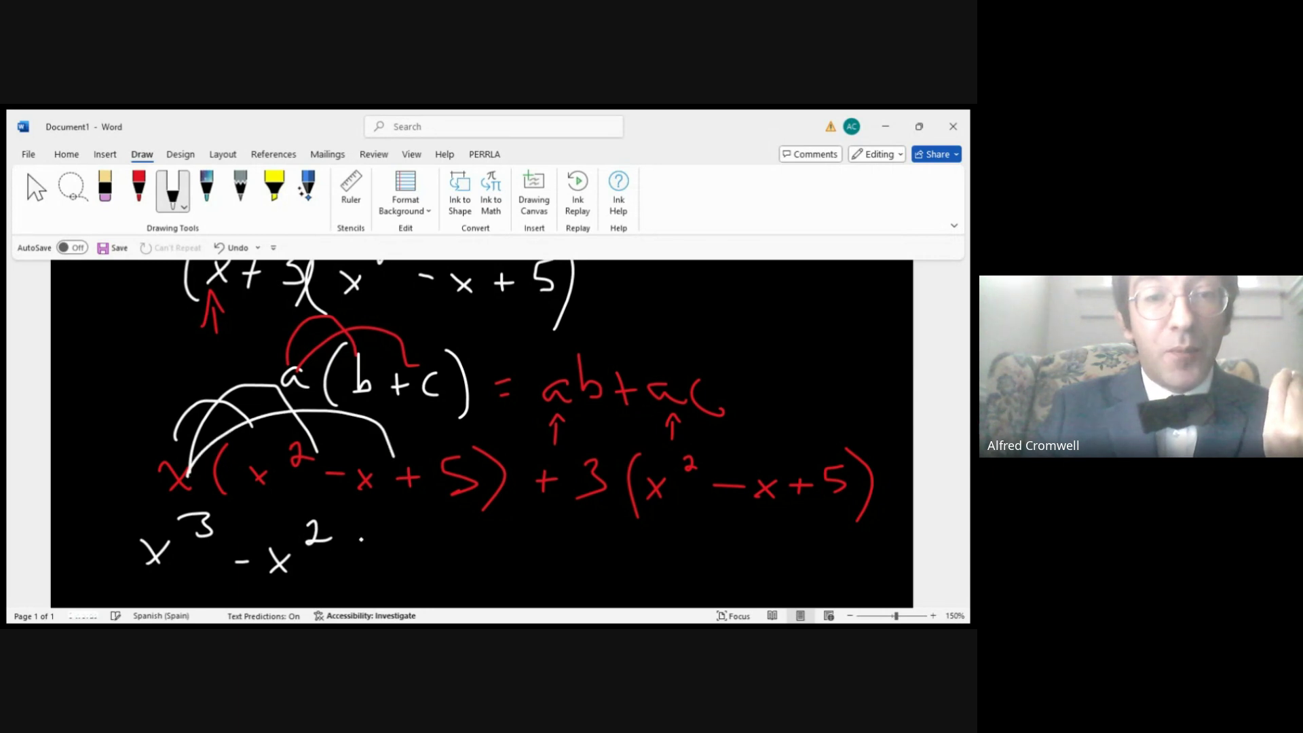
{"action": "left_click_drag", "start_coordinate": [358, 538], "coordinate": [356, 574]}
{"action": "mouse_move", "coordinate": [337, 557]}
{"action": "left_mouse_down"}
{"action": "mouse_move", "coordinate": [419, 538]}
{"action": "mouse_move", "coordinate": [387, 574]}
{"action": "mouse_move", "coordinate": [439, 577]}
{"action": "left_mouse_up"}
{"action": "left_click_drag", "start_coordinate": [438, 553], "coordinate": [422, 576]}
{"action": "mouse_move", "coordinate": [484, 550]}
{"action": "left_mouse_down"}
{"action": "mouse_move", "coordinate": [484, 573]}
{"action": "mouse_move", "coordinate": [507, 562]}
{"action": "left_mouse_up"}
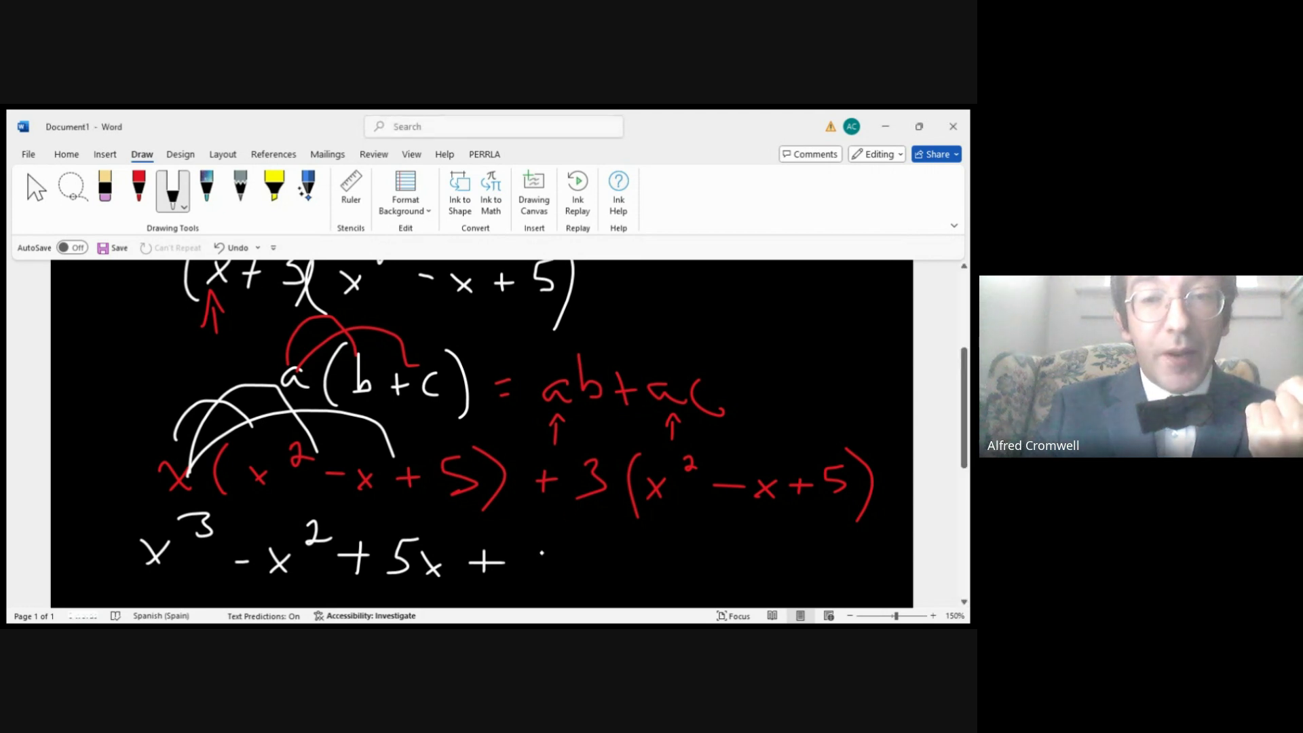
Step: Add + 3x² − 3x + 15, with arcs from the 3 to each bracket term
{"action": "mouse_move", "coordinate": [534, 540]}
{"action": "left_mouse_down"}
{"action": "mouse_move", "coordinate": [558, 550]}
{"action": "mouse_move", "coordinate": [551, 571]}
{"action": "mouse_move", "coordinate": [596, 571]}
{"action": "left_mouse_up"}
{"action": "left_click_drag", "start_coordinate": [596, 550], "coordinate": [578, 572]}
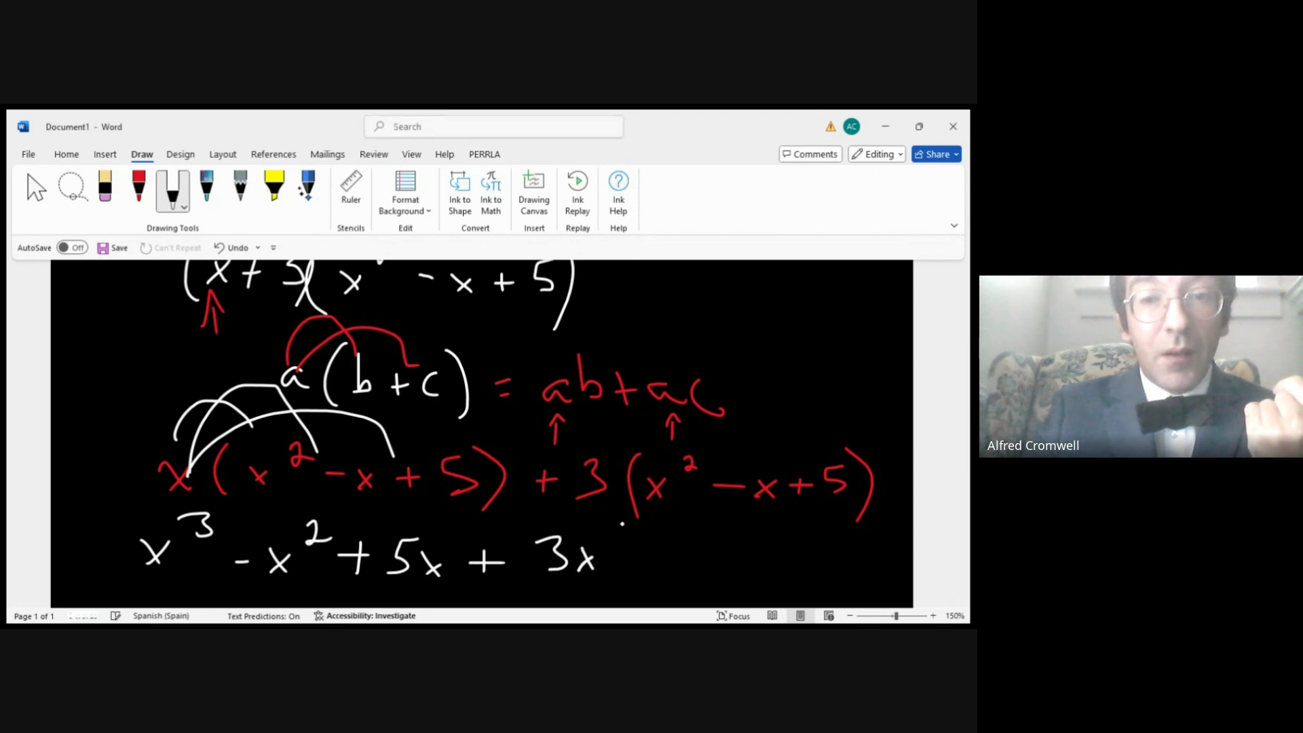
{"action": "mouse_move", "coordinate": [618, 530]}
{"action": "left_mouse_down"}
{"action": "mouse_move", "coordinate": [653, 561]}
{"action": "mouse_move", "coordinate": [689, 543]}
{"action": "mouse_move", "coordinate": [692, 563]}
{"action": "mouse_move", "coordinate": [674, 570]}
{"action": "left_mouse_up"}
{"action": "left_click_drag", "start_coordinate": [702, 547], "coordinate": [721, 572]}
{"action": "left_click_drag", "start_coordinate": [725, 549], "coordinate": [706, 572]}
{"action": "mouse_move", "coordinate": [595, 466]}
{"action": "left_mouse_down"}
{"action": "mouse_move", "coordinate": [619, 442]}
{"action": "mouse_move", "coordinate": [634, 463]}
{"action": "left_mouse_up"}
{"action": "mouse_move", "coordinate": [594, 467]}
{"action": "left_mouse_down"}
{"action": "mouse_move", "coordinate": [601, 445]}
{"action": "mouse_move", "coordinate": [718, 466]}
{"action": "mouse_move", "coordinate": [751, 436]}
{"action": "mouse_move", "coordinate": [758, 447]}
{"action": "left_mouse_up"}
{"action": "mouse_move", "coordinate": [748, 548]}
{"action": "left_mouse_down"}
{"action": "mouse_move", "coordinate": [746, 575]}
{"action": "mouse_move", "coordinate": [765, 558]}
{"action": "mouse_move", "coordinate": [775, 574]}
{"action": "left_mouse_up"}
{"action": "mouse_move", "coordinate": [829, 537]}
{"action": "left_mouse_down"}
{"action": "mouse_move", "coordinate": [807, 540]}
{"action": "mouse_move", "coordinate": [822, 554]}
{"action": "mouse_move", "coordinate": [798, 569]}
{"action": "left_mouse_up"}
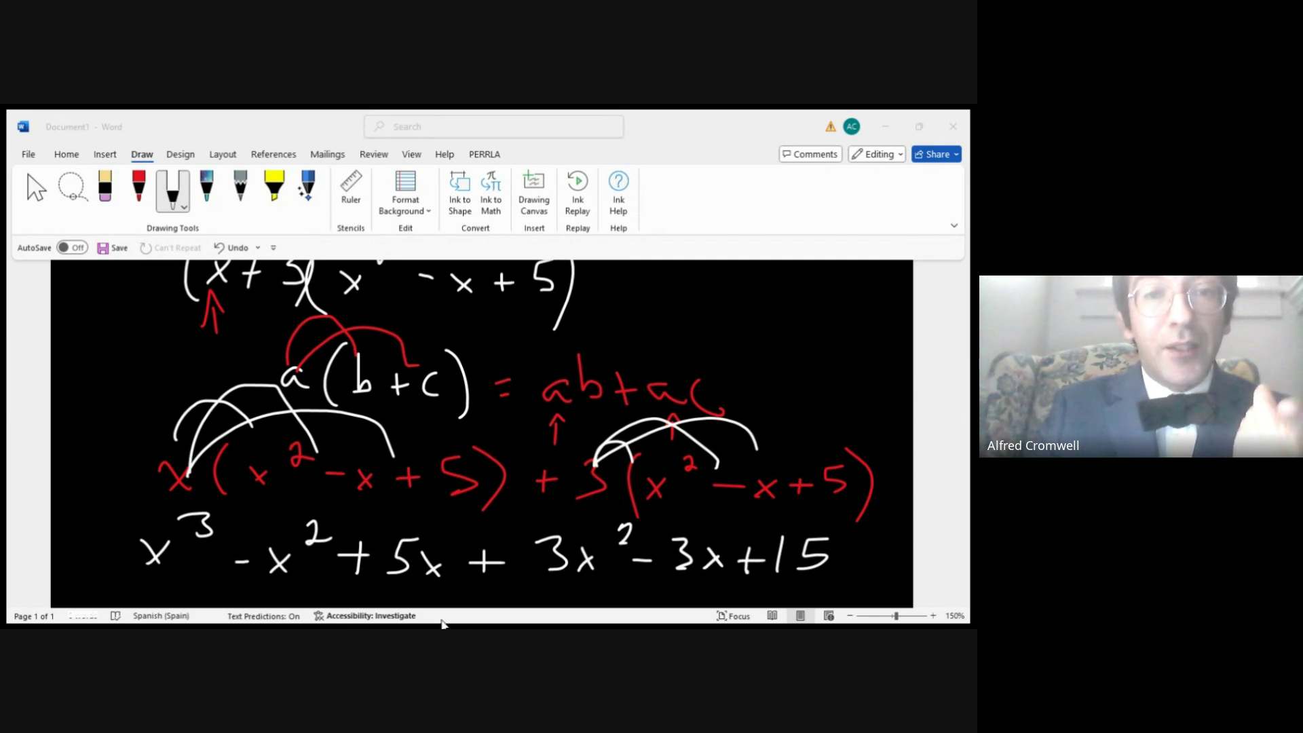
{"action": "left_click", "coordinate": [970, 419]}
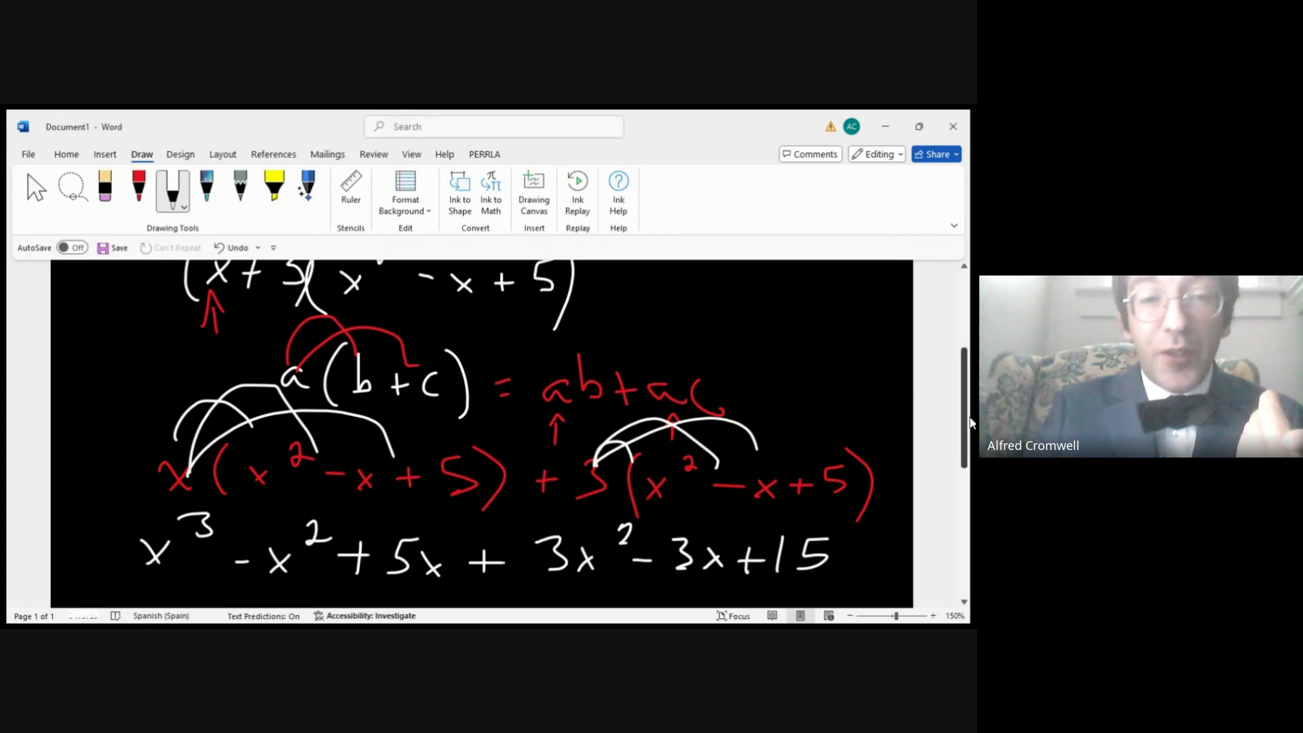
Step: Write the simplified result x³ + 2x² + 2x + 15 in white below the expansion
{"action": "scroll", "coordinate": [970, 419], "scroll_direction": "down", "scroll_amount": 1}
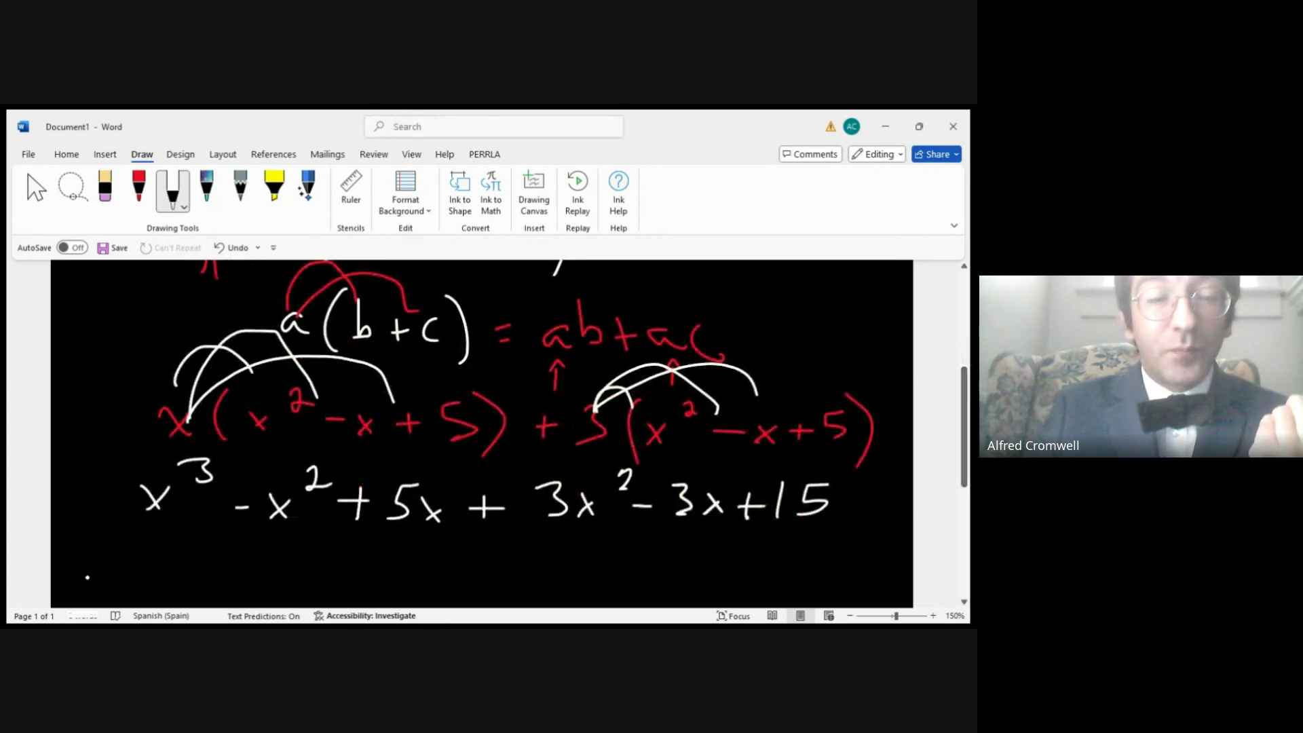
{"action": "mouse_move", "coordinate": [97, 565]}
{"action": "left_mouse_down"}
{"action": "mouse_move", "coordinate": [127, 596]}
{"action": "mouse_move", "coordinate": [93, 593]}
{"action": "left_mouse_up"}
{"action": "mouse_move", "coordinate": [142, 536]}
{"action": "left_mouse_down"}
{"action": "mouse_move", "coordinate": [154, 547]}
{"action": "mouse_move", "coordinate": [128, 557]}
{"action": "left_mouse_up"}
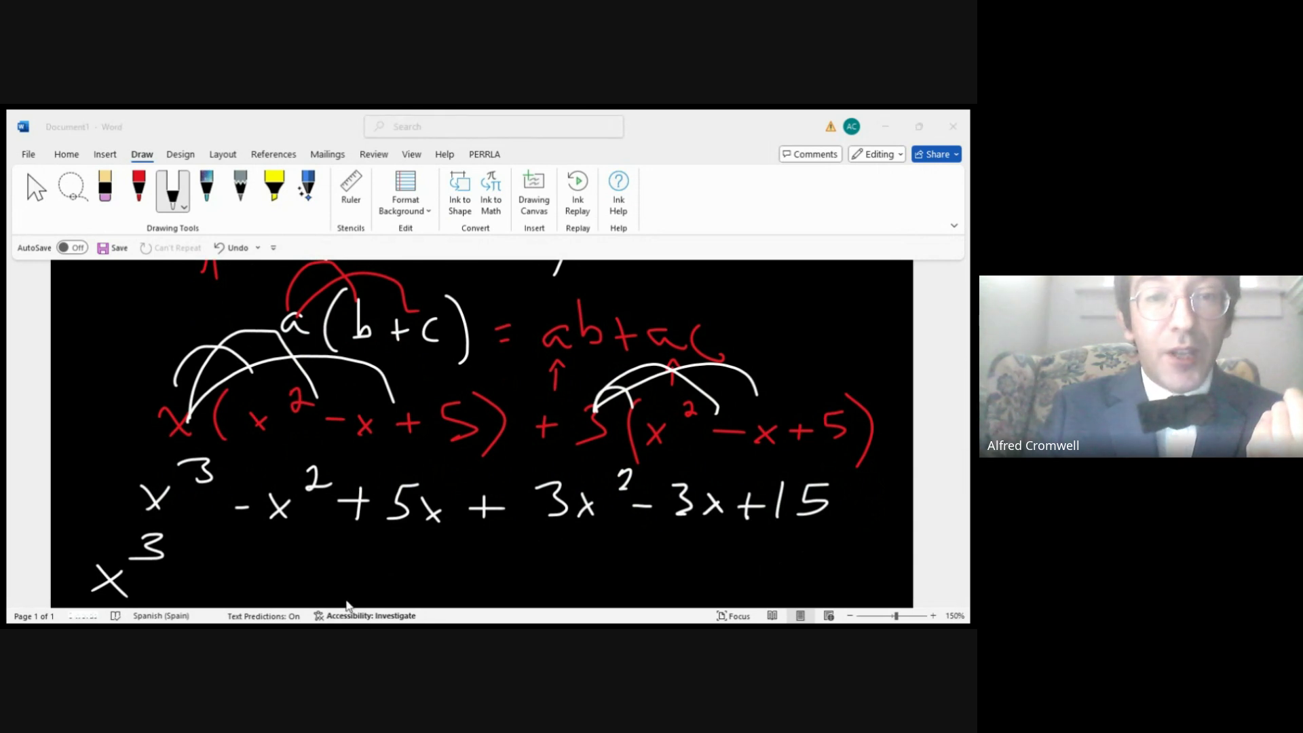
{"action": "left_click", "coordinate": [294, 580]}
{"action": "mouse_move", "coordinate": [198, 557]}
{"action": "left_mouse_down"}
{"action": "mouse_move", "coordinate": [198, 585]}
{"action": "mouse_move", "coordinate": [220, 570]}
{"action": "left_mouse_up"}
{"action": "mouse_move", "coordinate": [251, 569]}
{"action": "left_mouse_down"}
{"action": "mouse_move", "coordinate": [259, 558]}
{"action": "mouse_move", "coordinate": [293, 590]}
{"action": "mouse_move", "coordinate": [329, 598]}
{"action": "left_mouse_up"}
{"action": "left_click_drag", "start_coordinate": [327, 575], "coordinate": [297, 598]}
{"action": "mouse_move", "coordinate": [352, 548]}
{"action": "left_mouse_down"}
{"action": "mouse_move", "coordinate": [359, 566]}
{"action": "mouse_move", "coordinate": [401, 564]}
{"action": "mouse_move", "coordinate": [428, 596]}
{"action": "left_mouse_up"}
{"action": "mouse_move", "coordinate": [414, 582]}
{"action": "left_mouse_down"}
{"action": "mouse_move", "coordinate": [499, 561]}
{"action": "mouse_move", "coordinate": [507, 590]}
{"action": "mouse_move", "coordinate": [545, 590]}
{"action": "mouse_move", "coordinate": [512, 593]}
{"action": "left_mouse_up"}
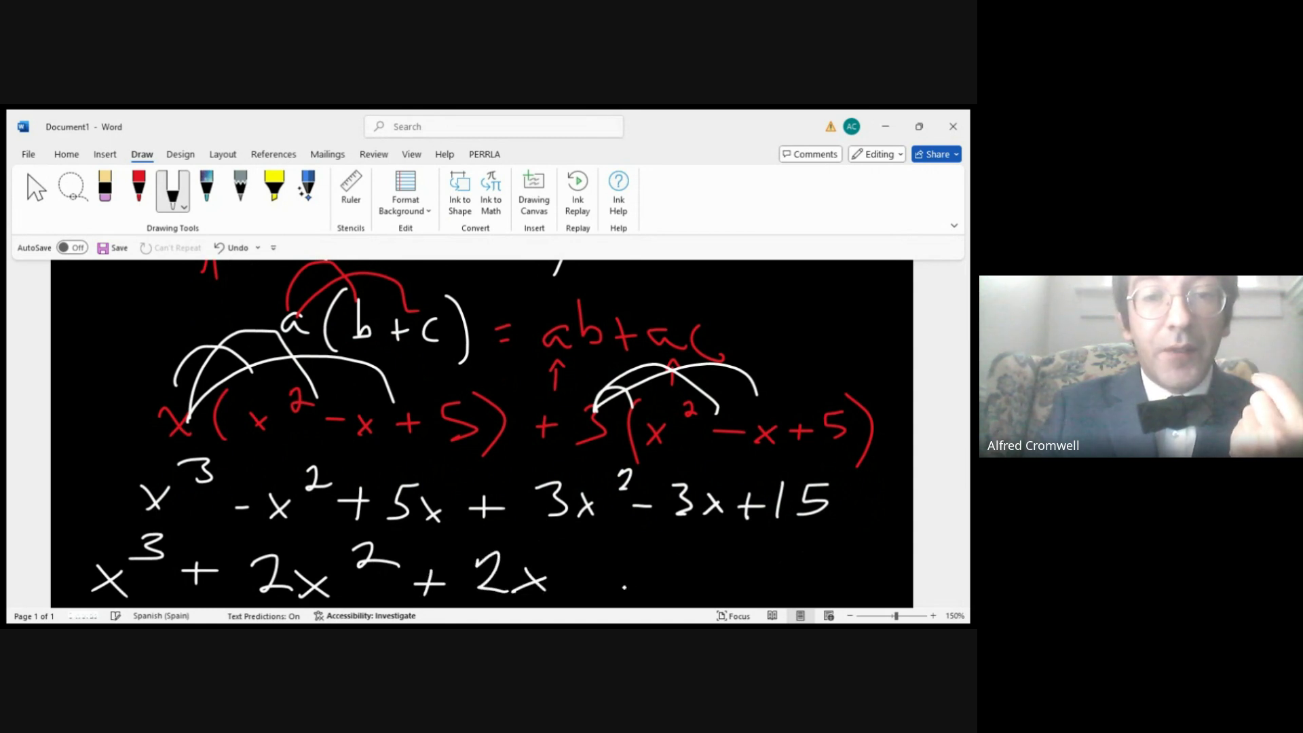
{"action": "left_click_drag", "start_coordinate": [616, 575], "coordinate": [609, 601]}
{"action": "left_click_drag", "start_coordinate": [593, 592], "coordinate": [643, 595]}
{"action": "left_click_drag", "start_coordinate": [703, 562], "coordinate": [664, 597]}
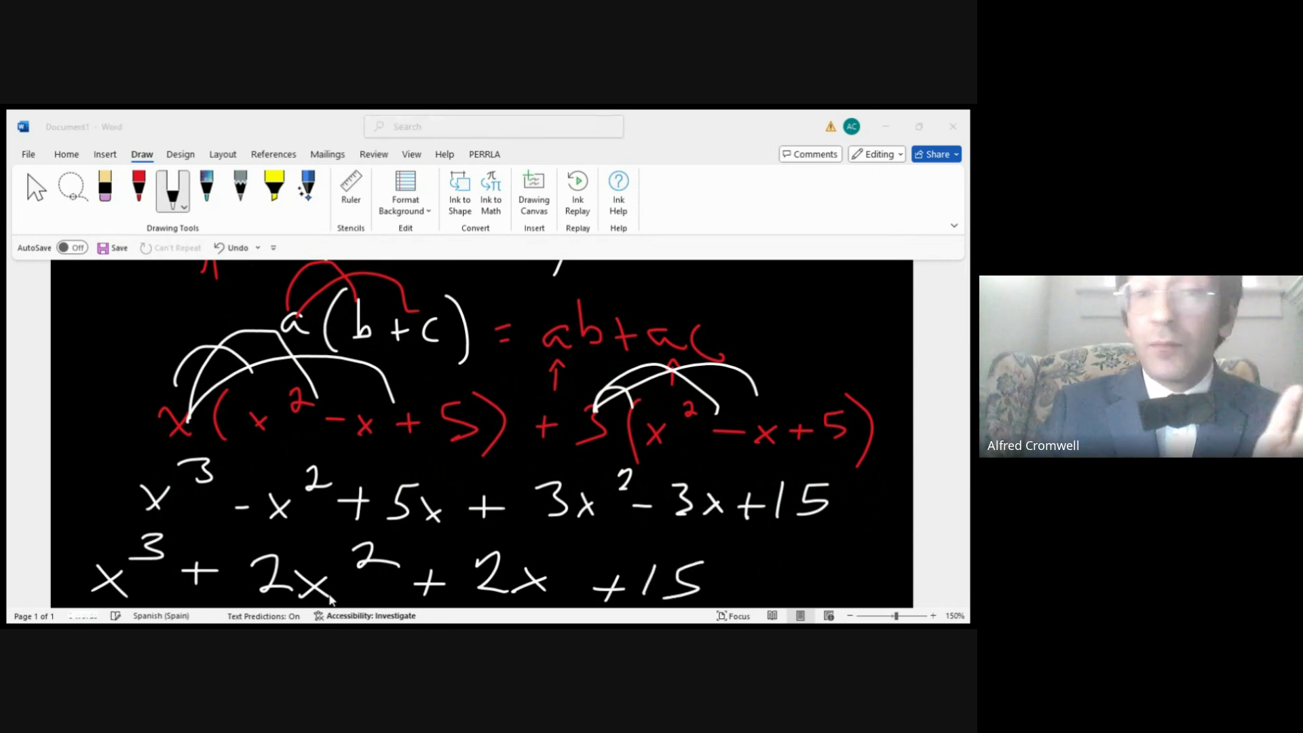